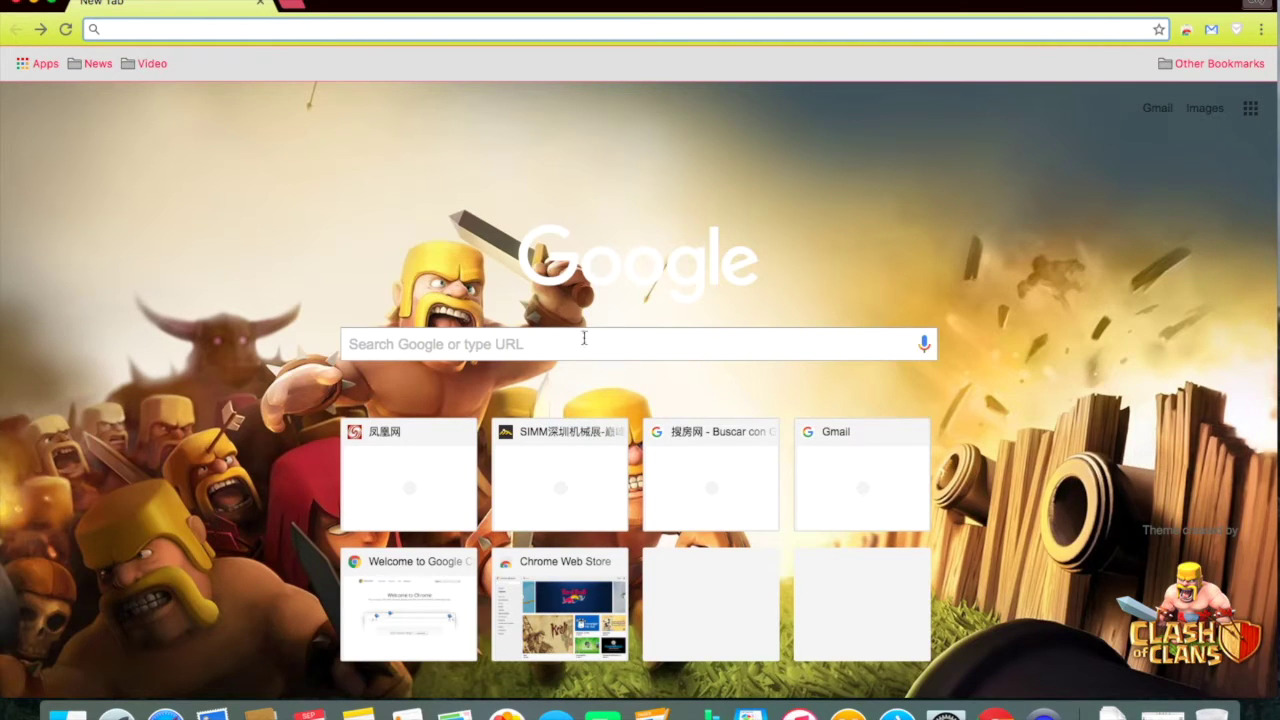
Launch System Preferences from the Dock over Chrome's new-tab page.
click(945, 712)
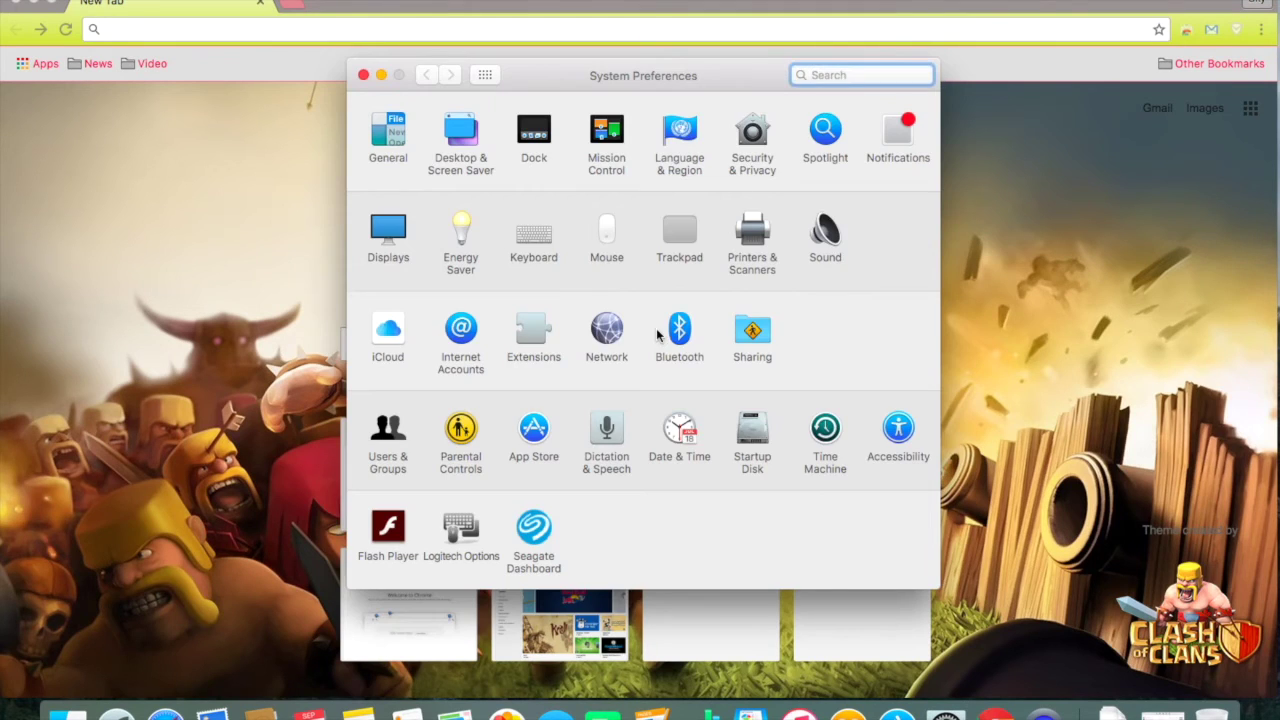
Check Time Machine backups to the Seagate Backup Plus Drive are on, then minimize the window.
click(820, 427)
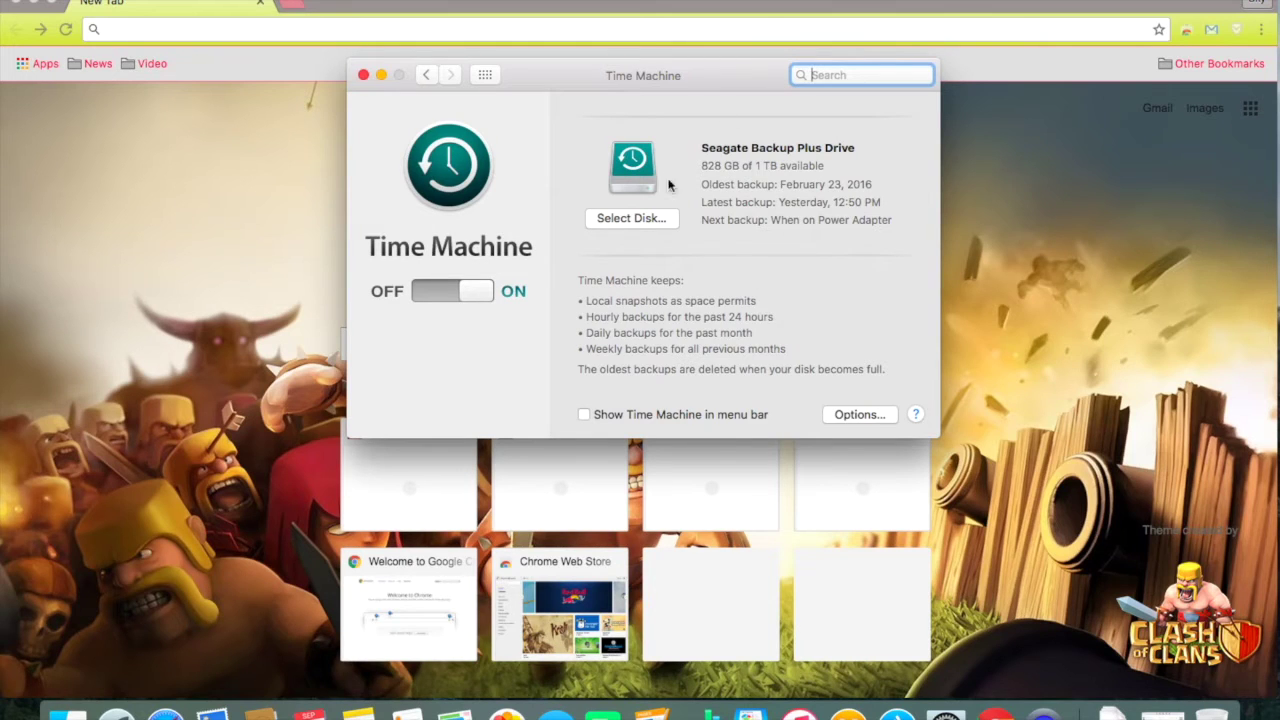
click(380, 76)
Load beta.apple.com in Chrome and open the Guide for Public Betas.
click(327, 29)
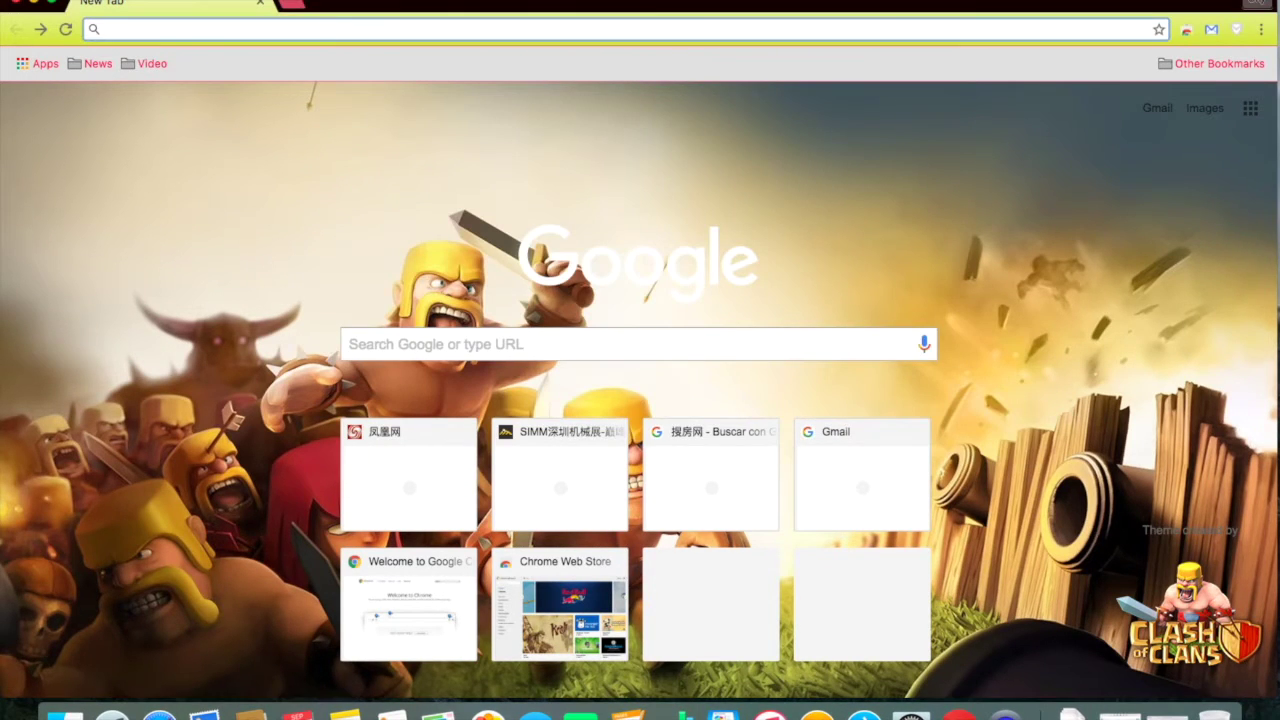
text(beta.apple.com/)
key(Return)
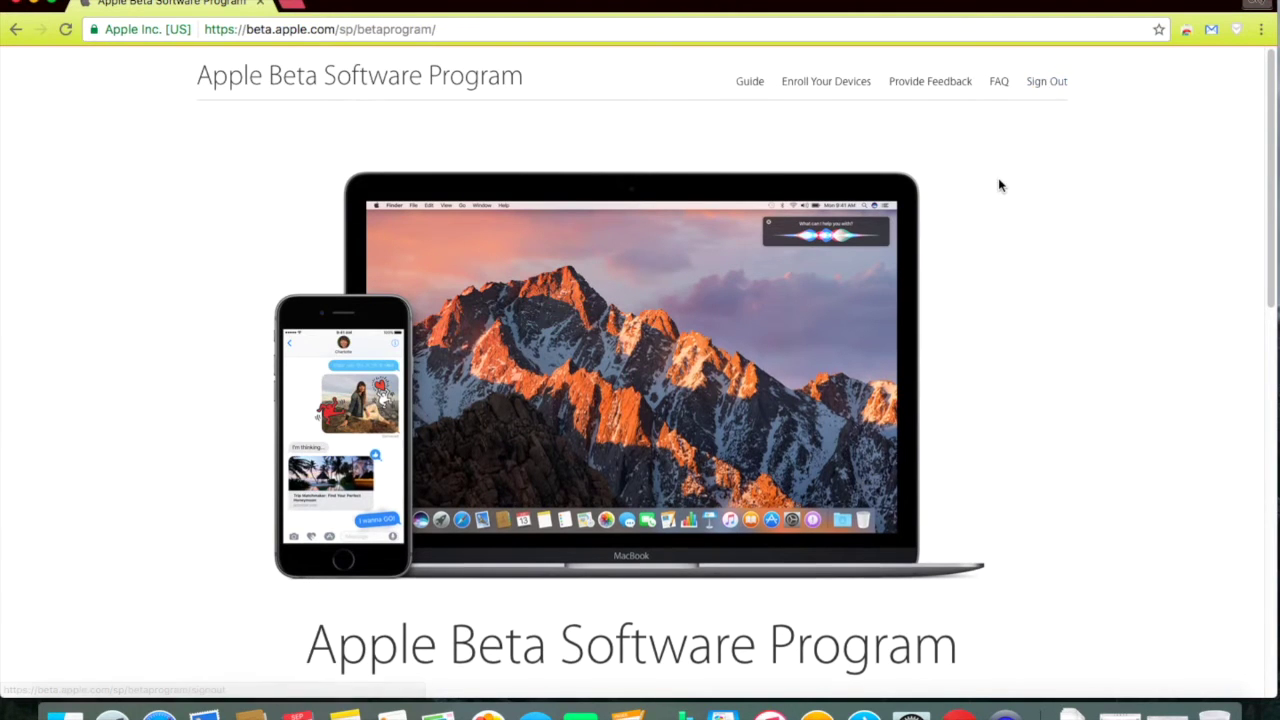
scroll(998, 186, down, 2)
scroll(997, 183, up, 3)
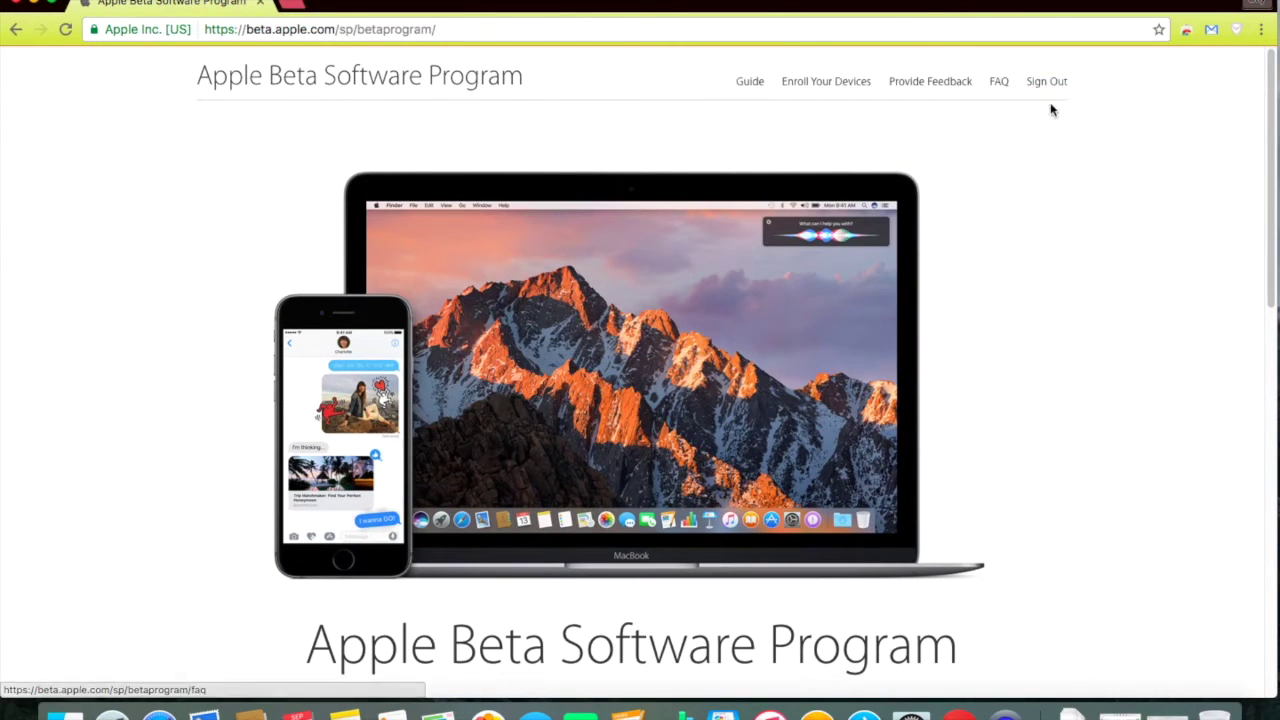
scroll(1006, 197, down, 2)
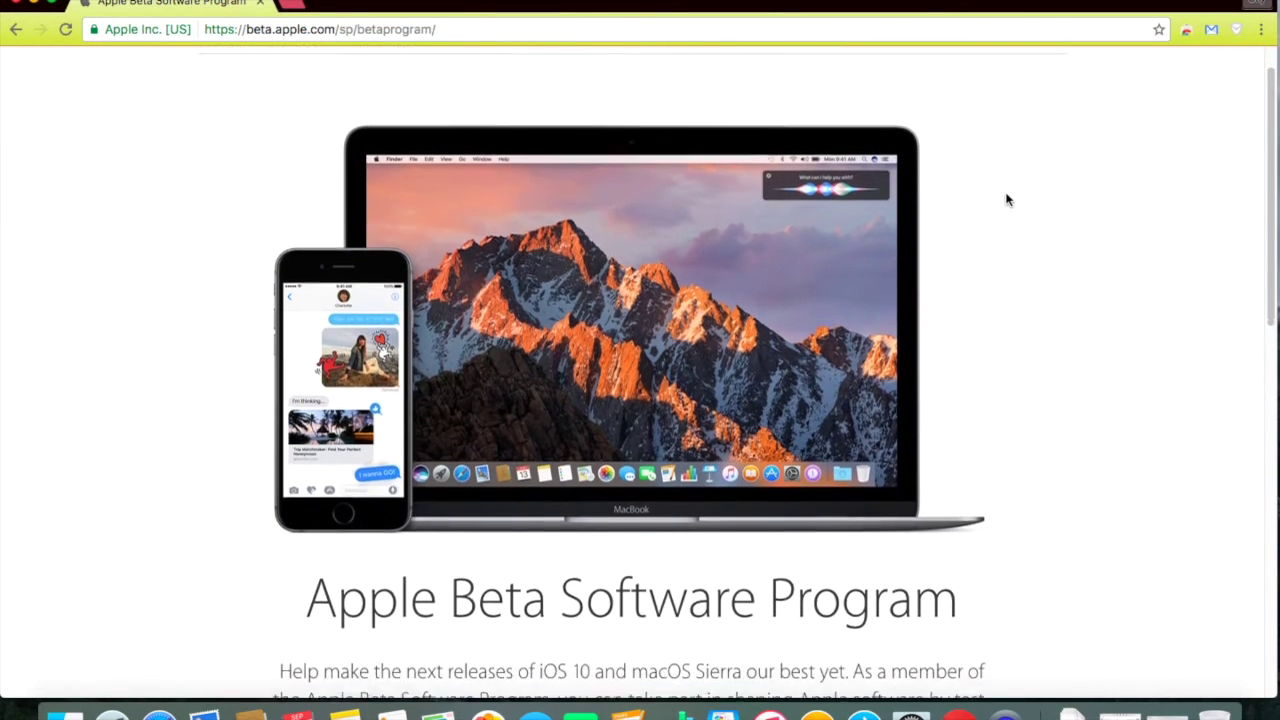
scroll(1006, 197, down, 6)
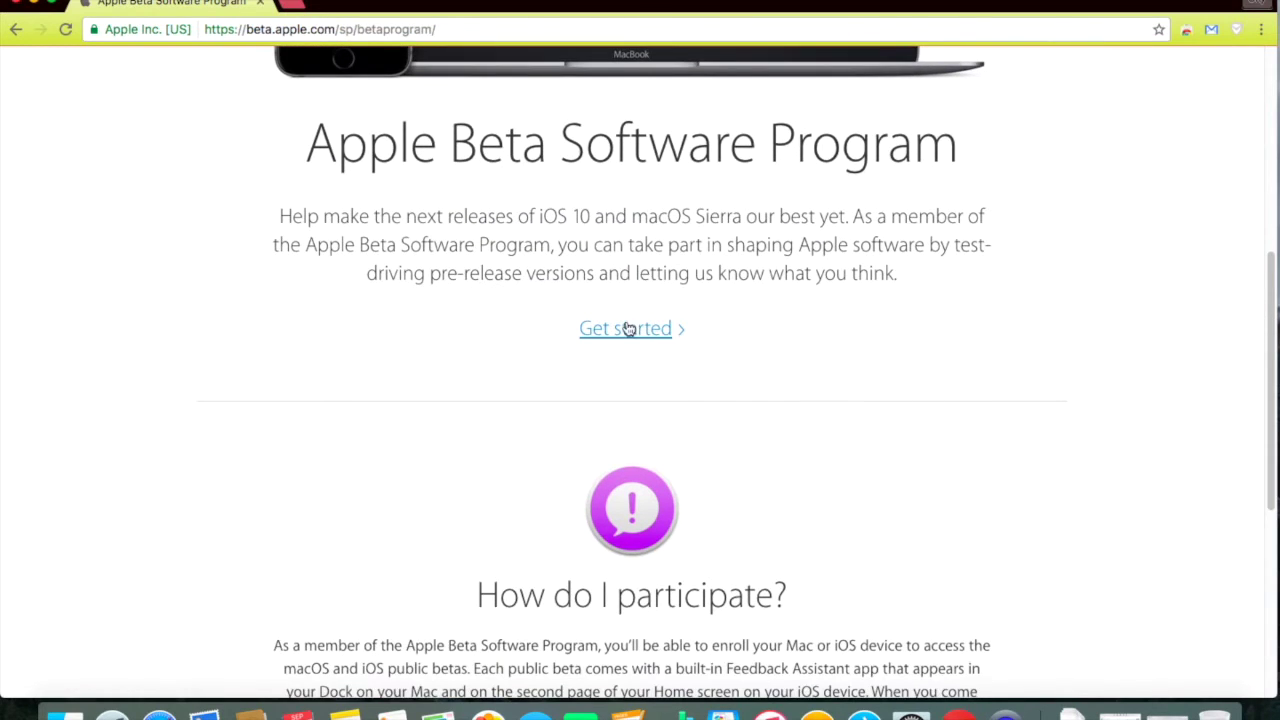
click(624, 330)
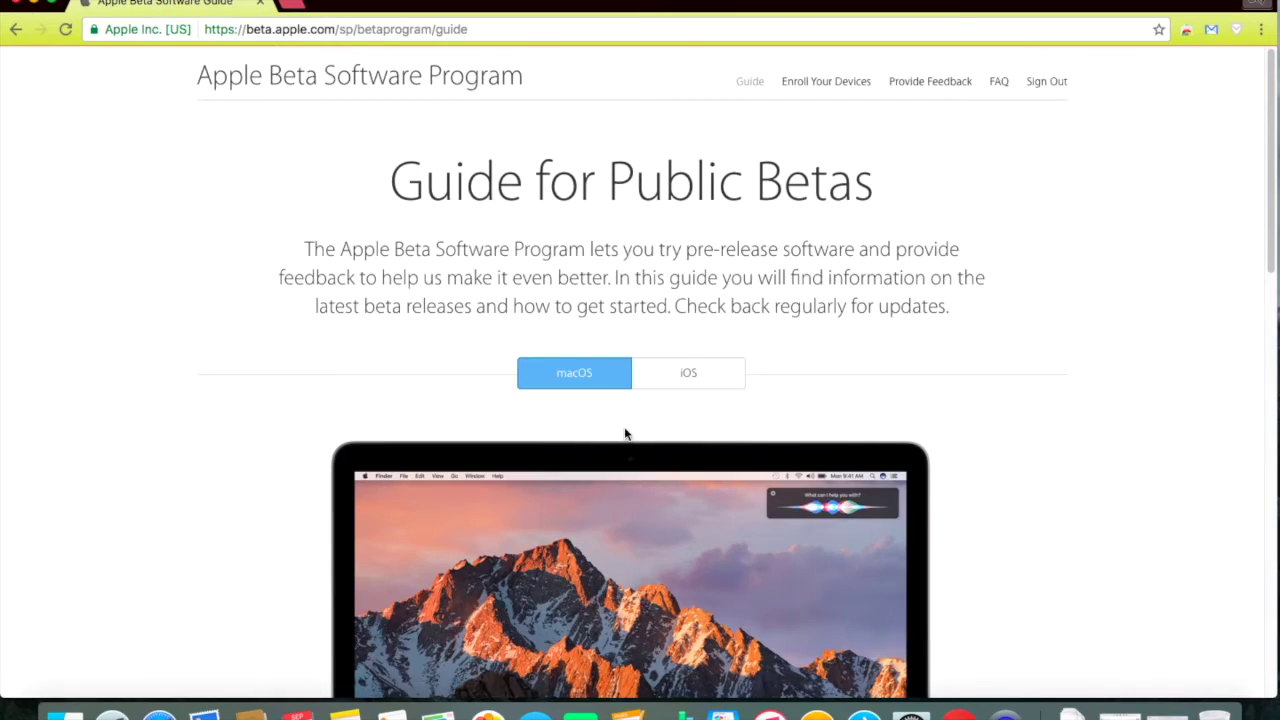
Switch the guide to its macOS section and follow the link to enroll this Mac.
scroll(625, 433, down, 14)
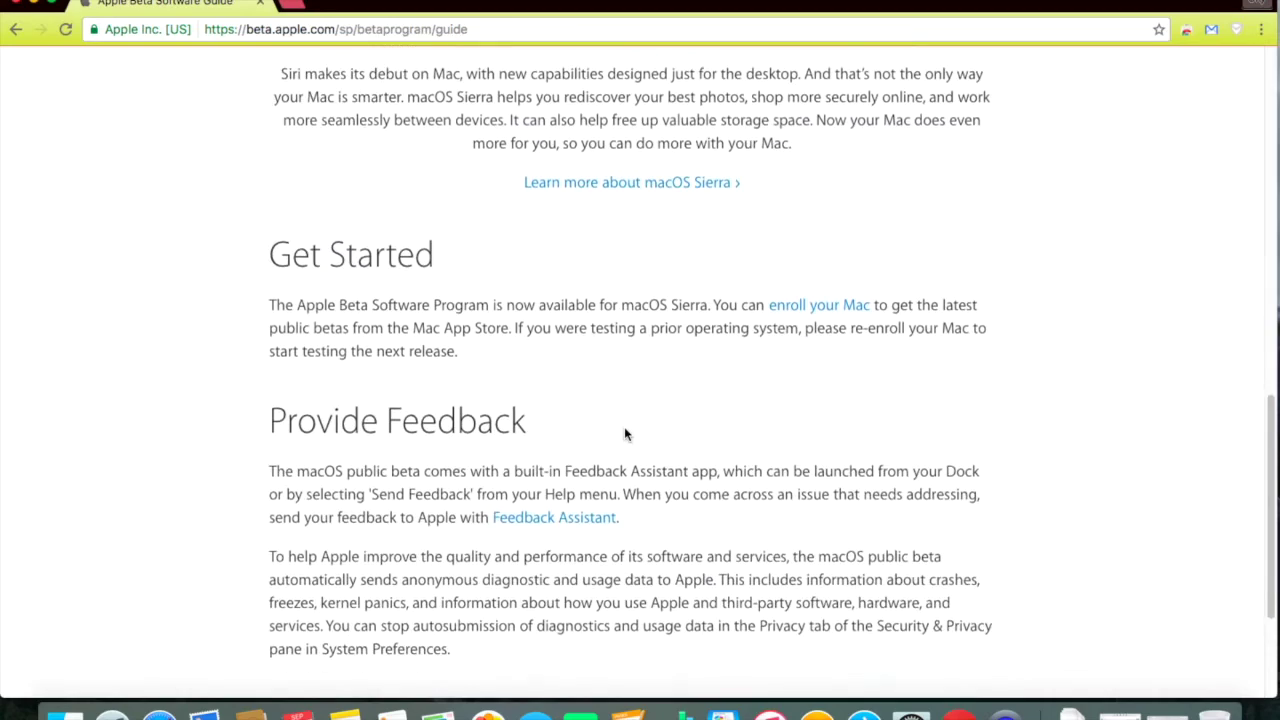
scroll(625, 433, down, 4)
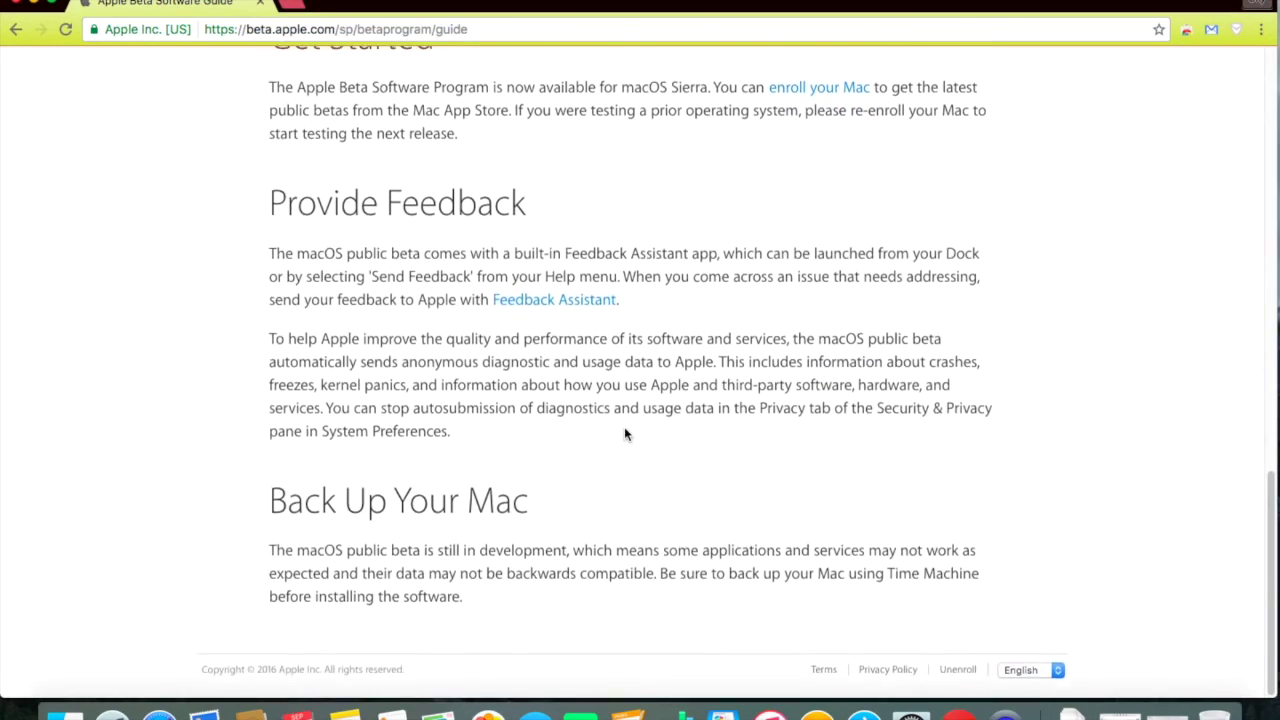
scroll(625, 433, up, 9)
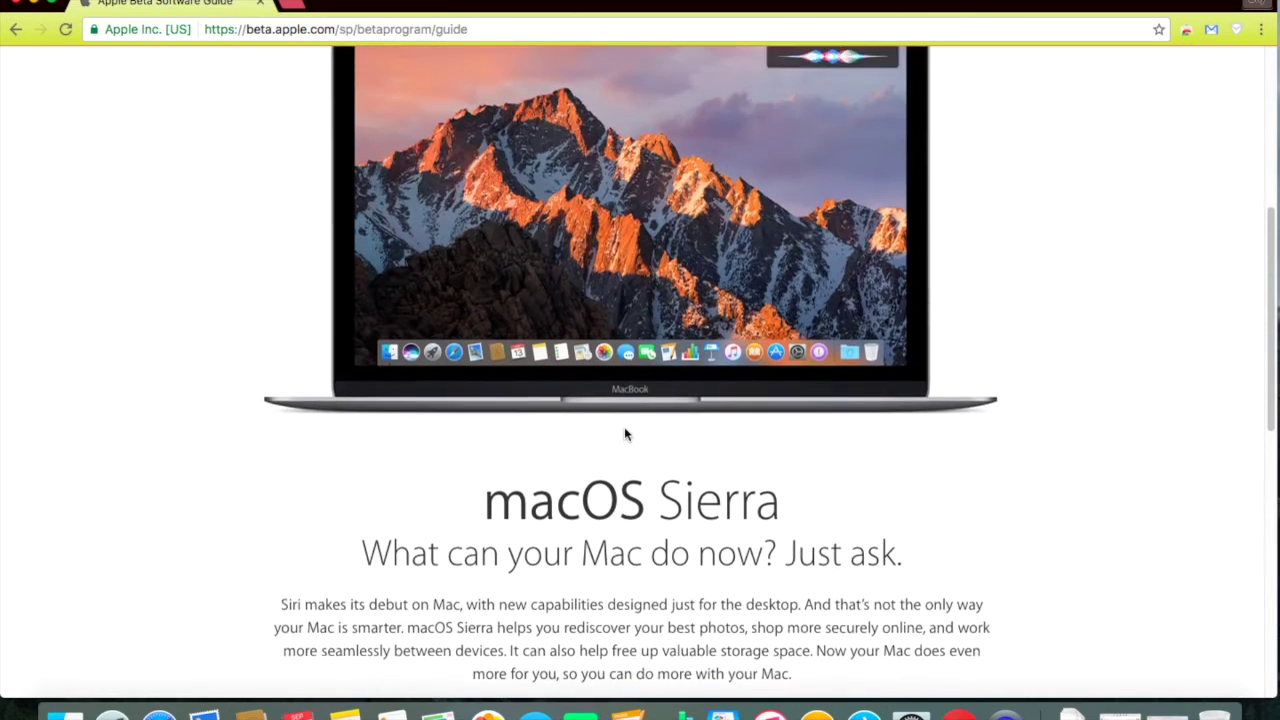
scroll(625, 433, down, 1)
scroll(624, 480, up, 5)
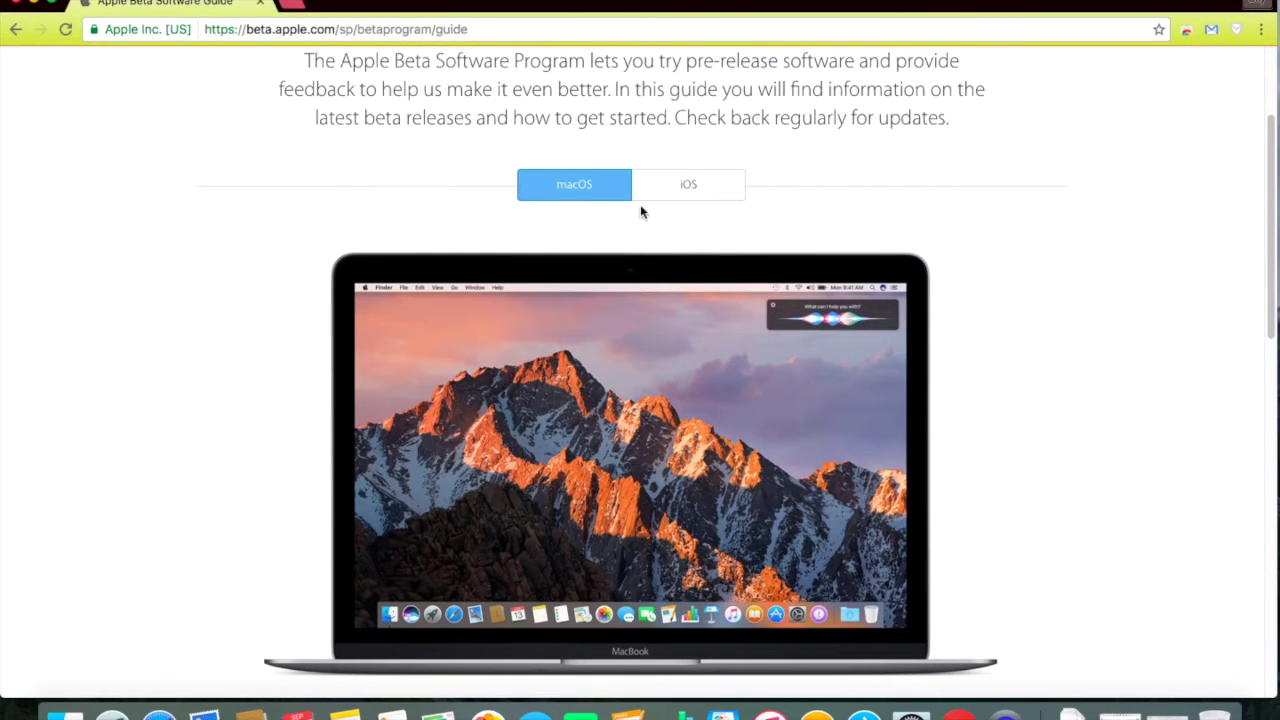
click(613, 185)
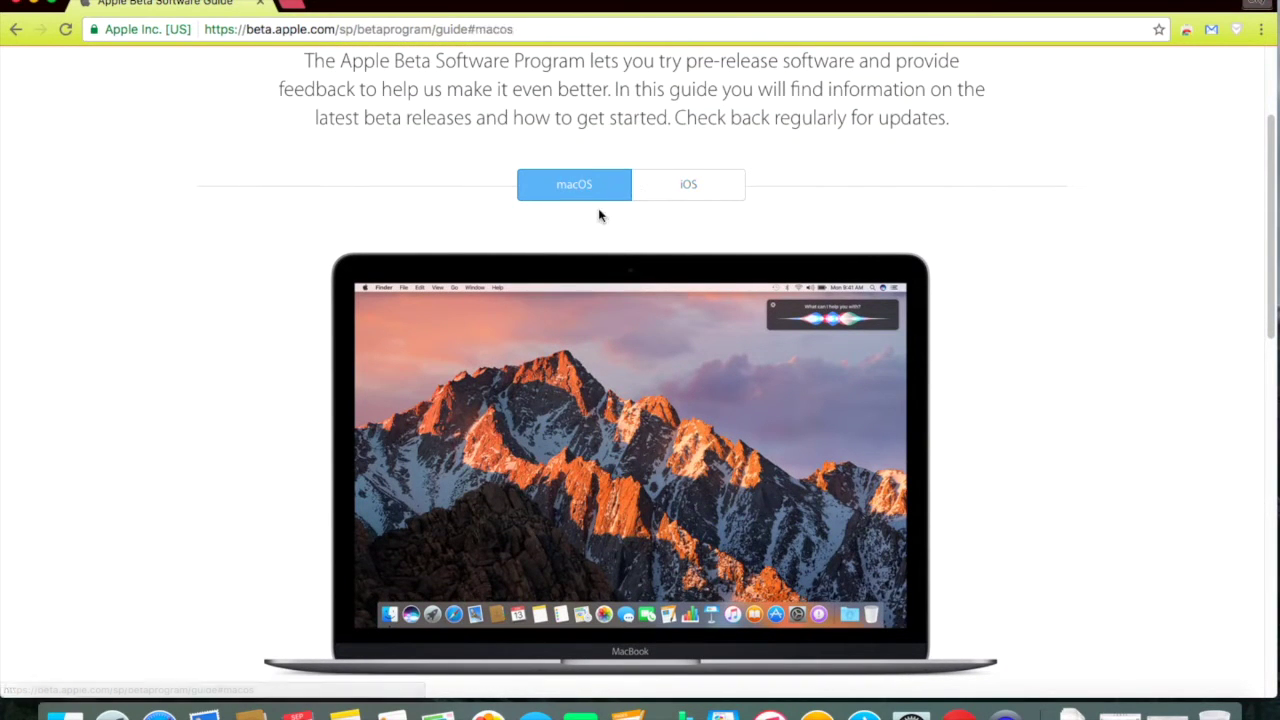
scroll(600, 215, down, 15)
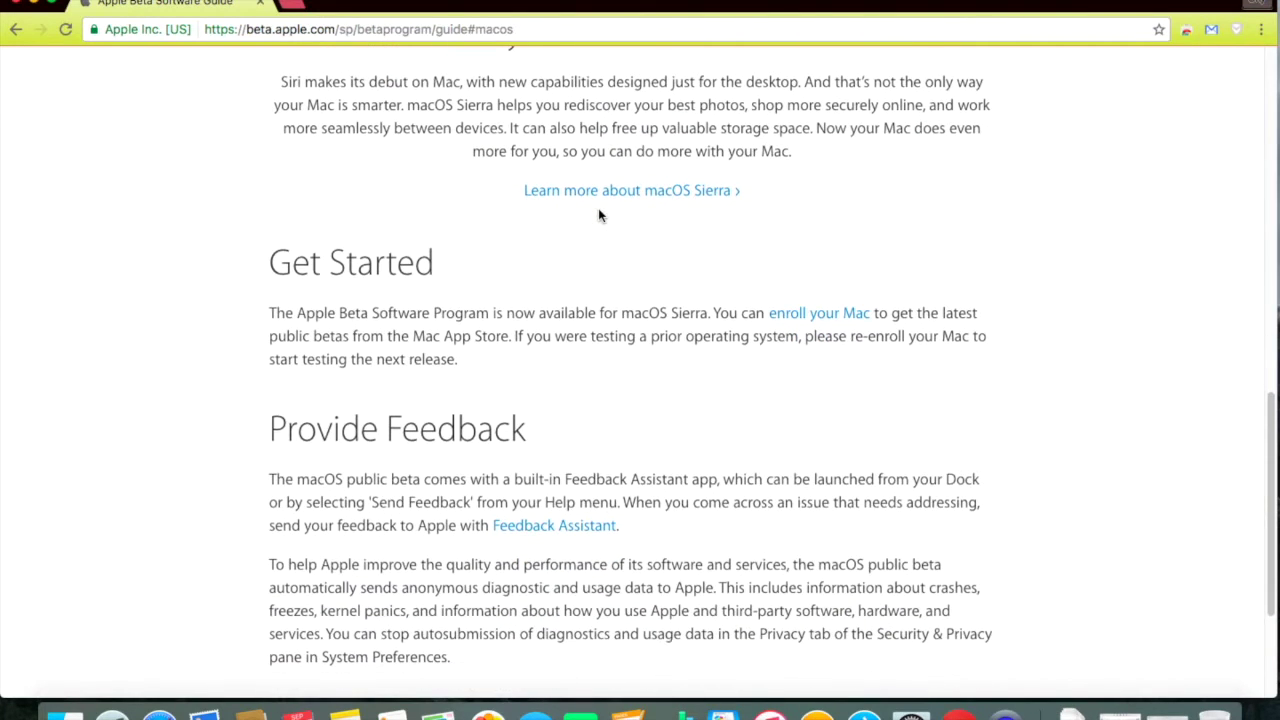
scroll(600, 329, down, 3)
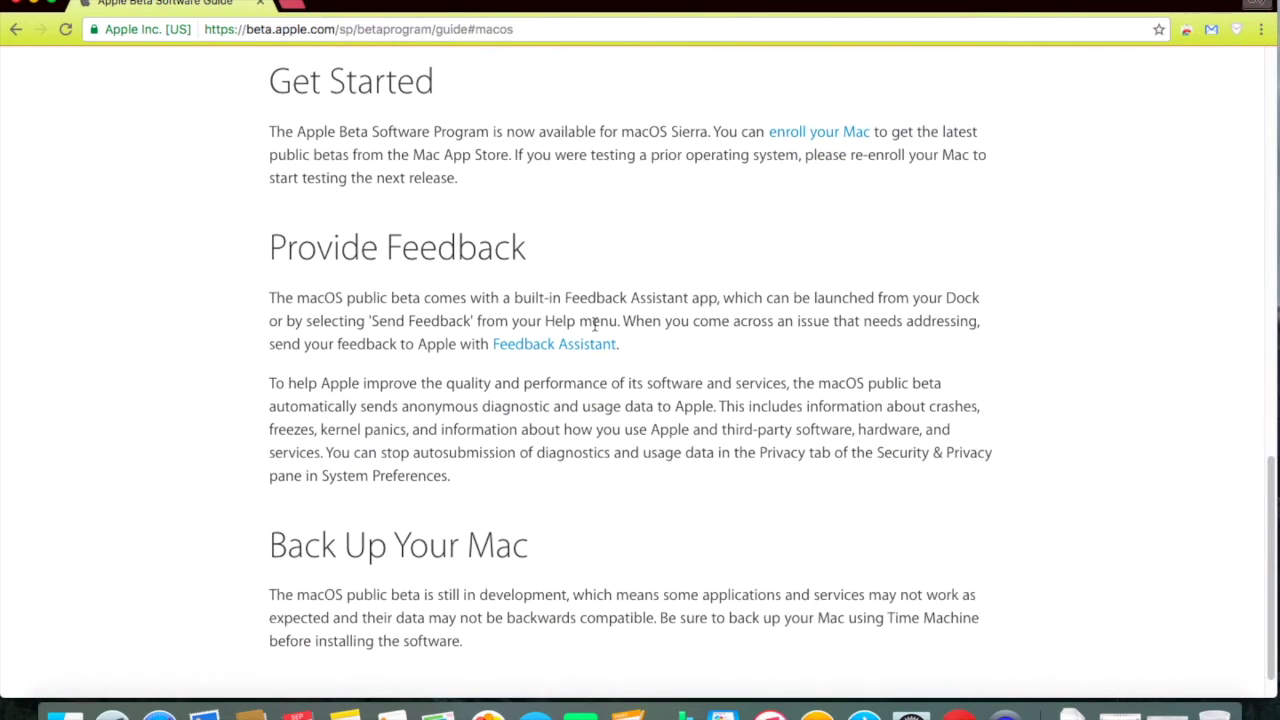
click(786, 136)
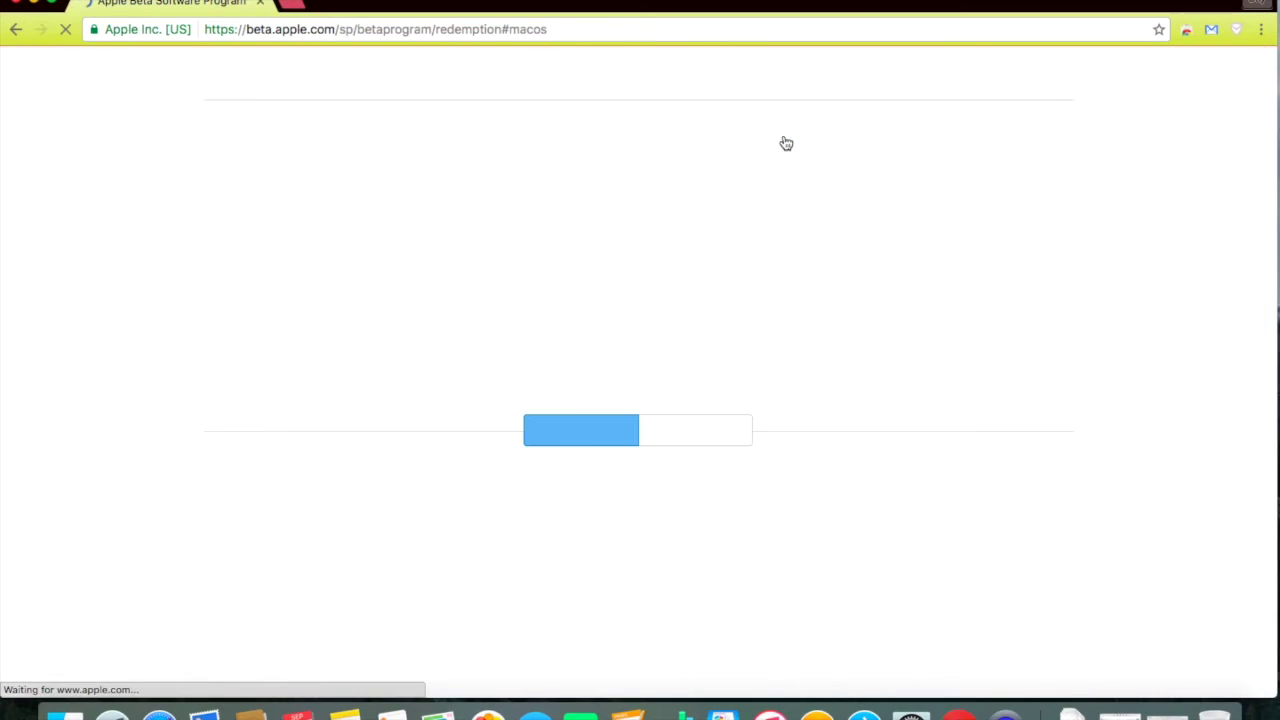
Redeem the macOS Sierra public beta code from step 2 and answer the External Protocol Request.
scroll(760, 300, down, 6)
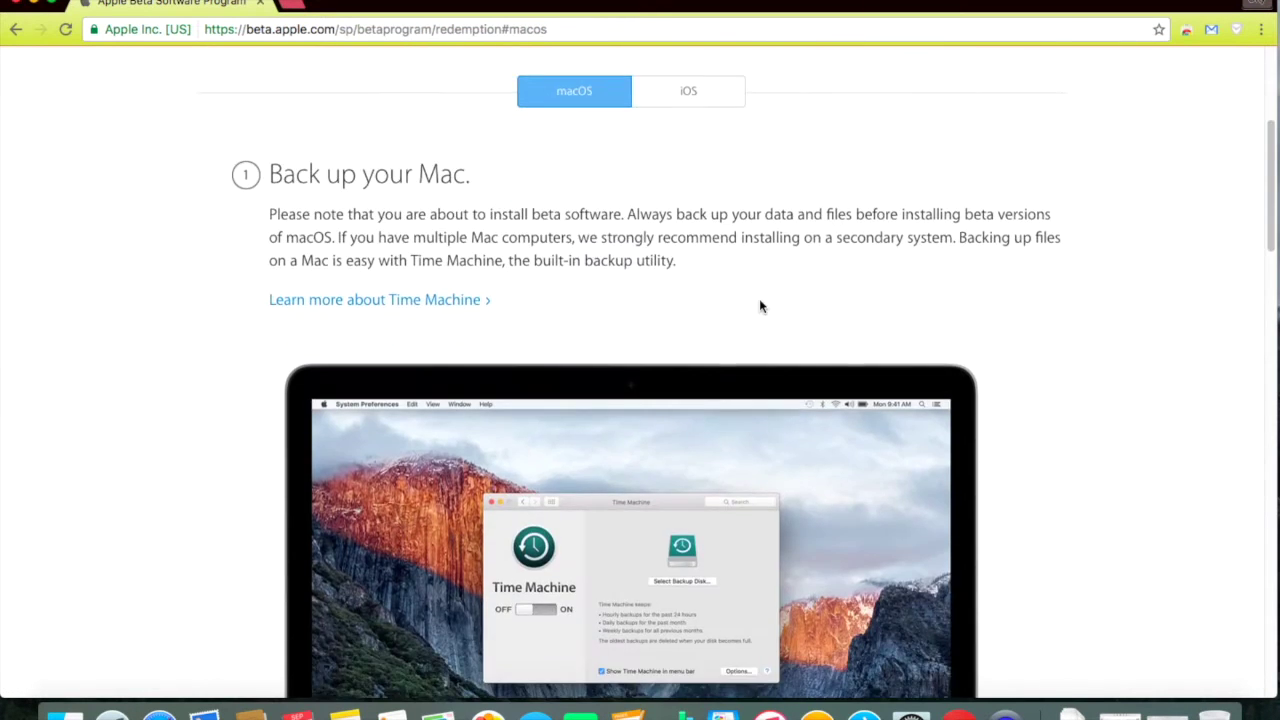
scroll(759, 306, down, 2)
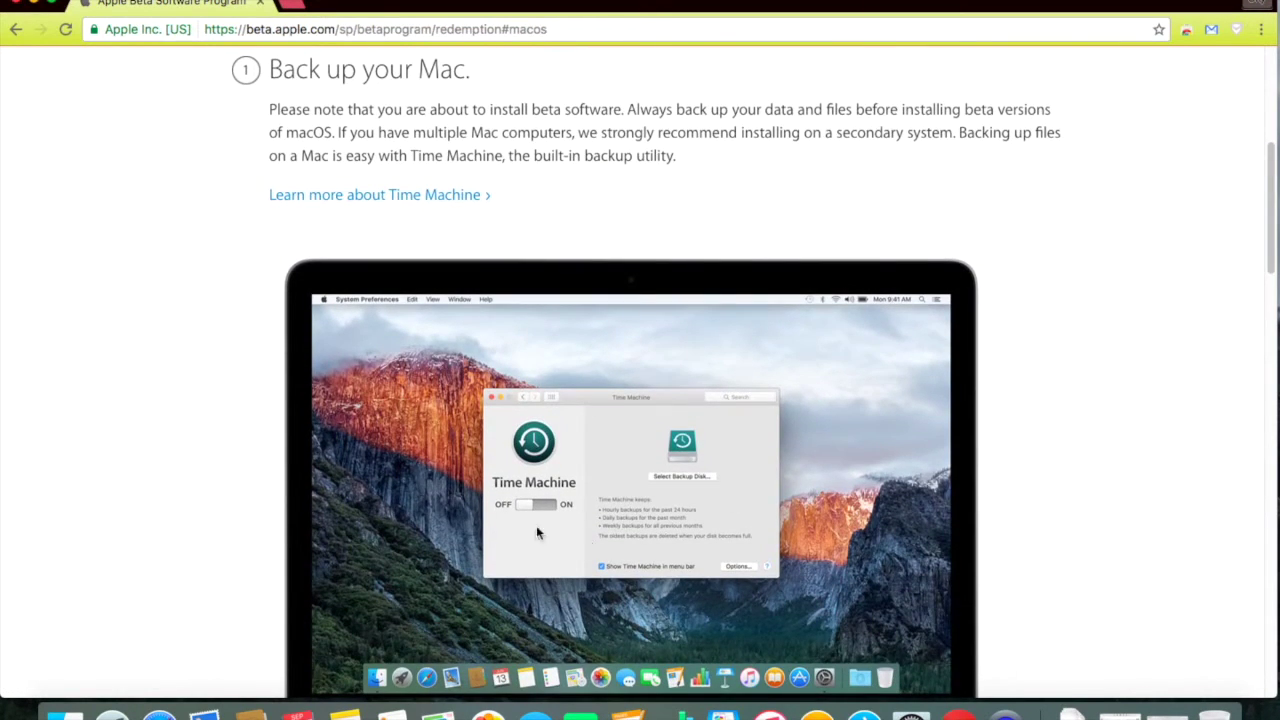
scroll(661, 229, down, 10)
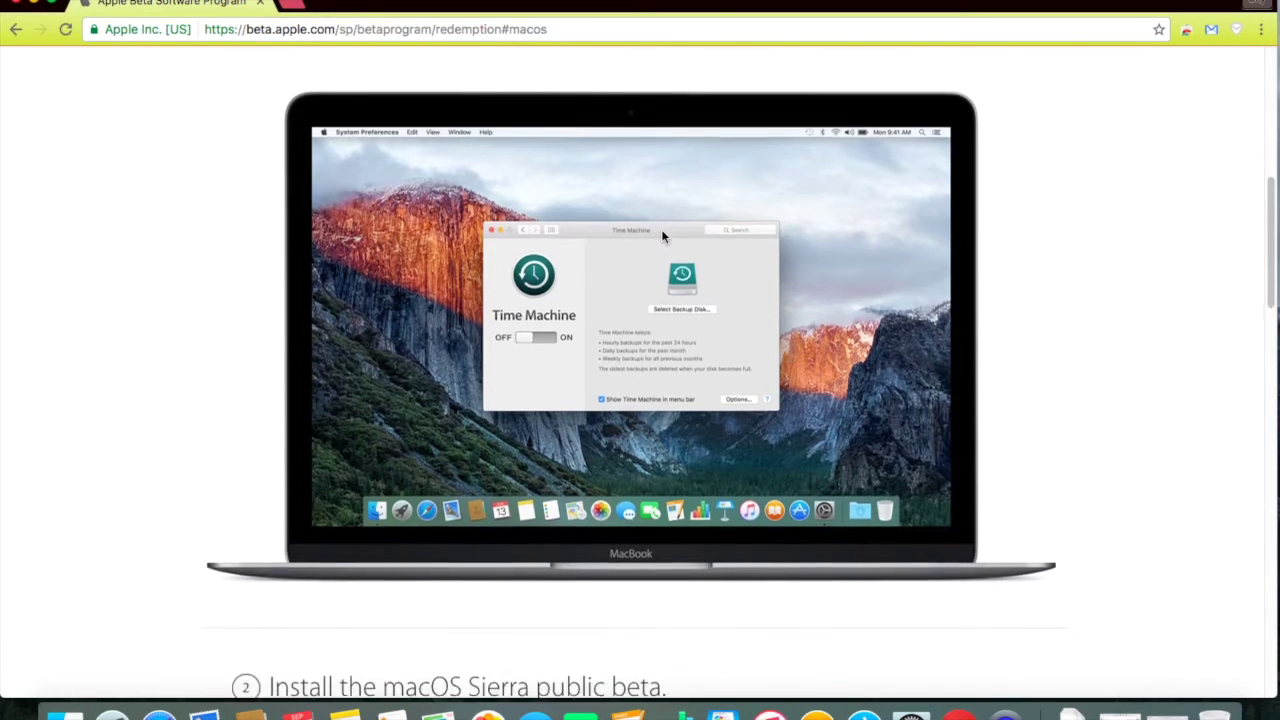
scroll(661, 237, down, 2)
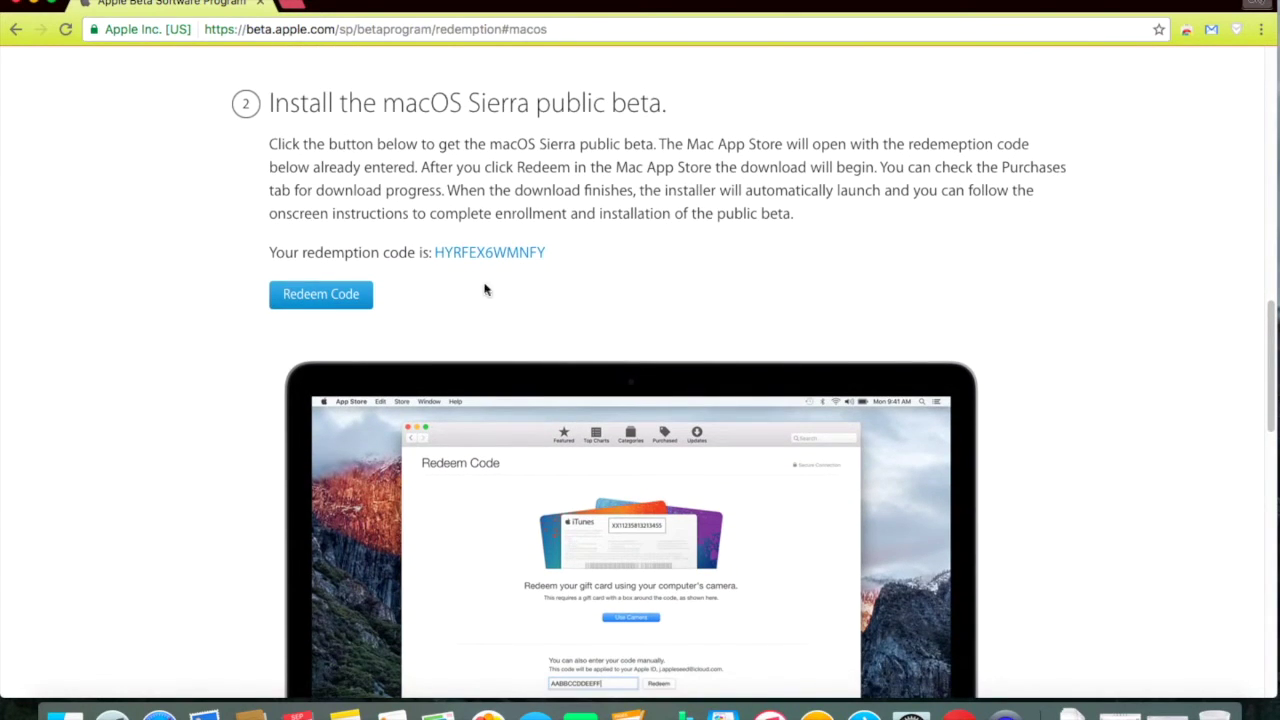
click(313, 297)
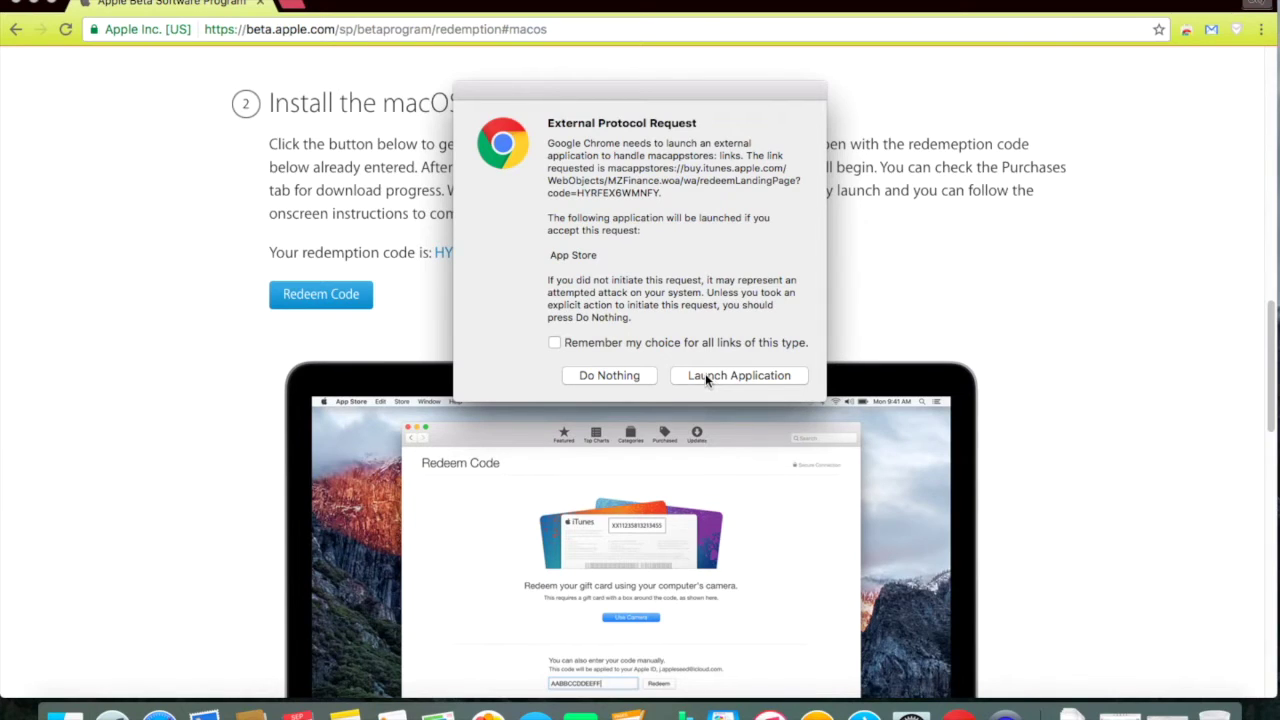
click(600, 376)
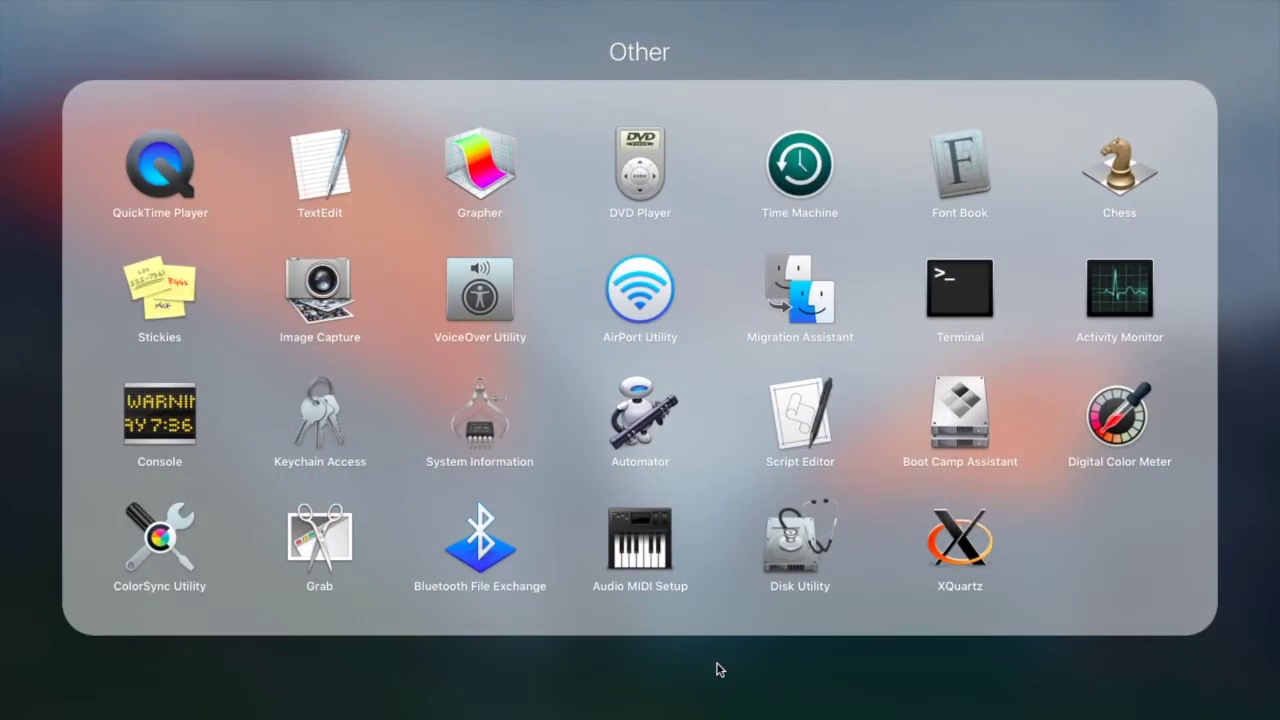
Watch the 4.72 GB Sierra download in Launchpad until the installer app replaces the placeholder.
click(717, 671)
scroll(751, 510, right, 5)
scroll(751, 510, right, 3)
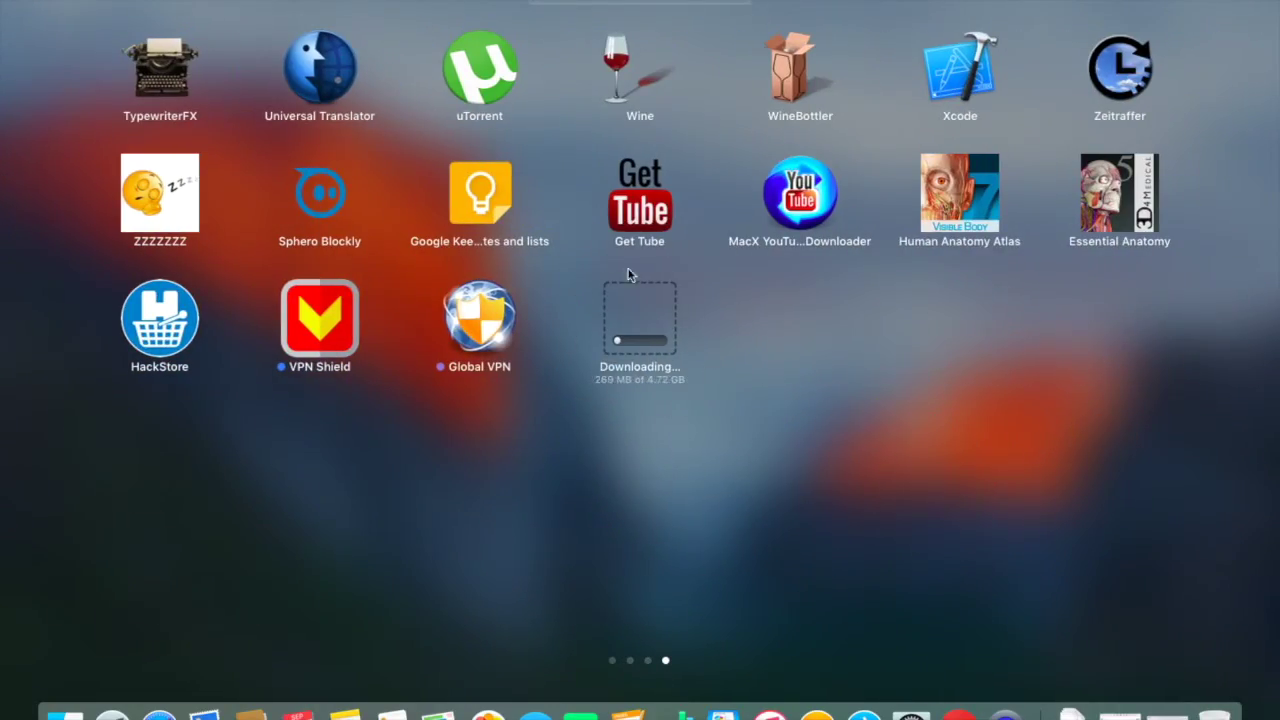
click(787, 408)
right_click(1006, 712)
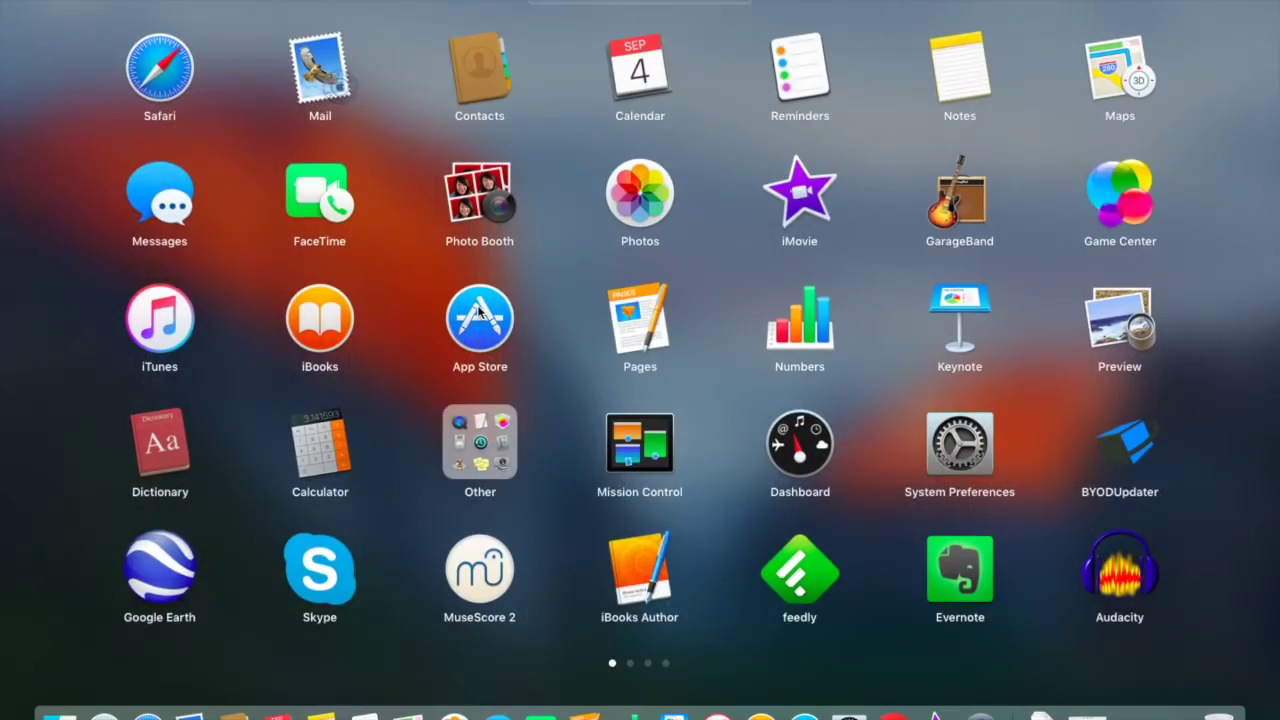
scroll(680, 355, right, 15)
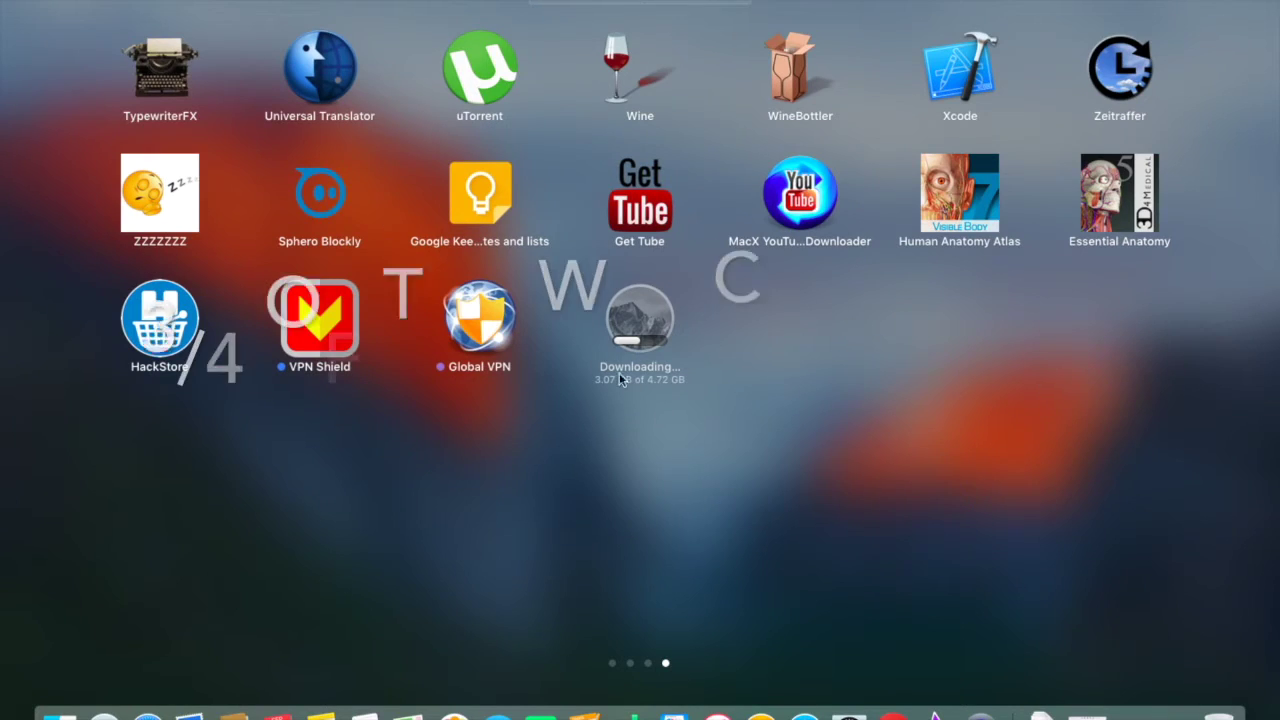
click(786, 389)
right_click(980, 714)
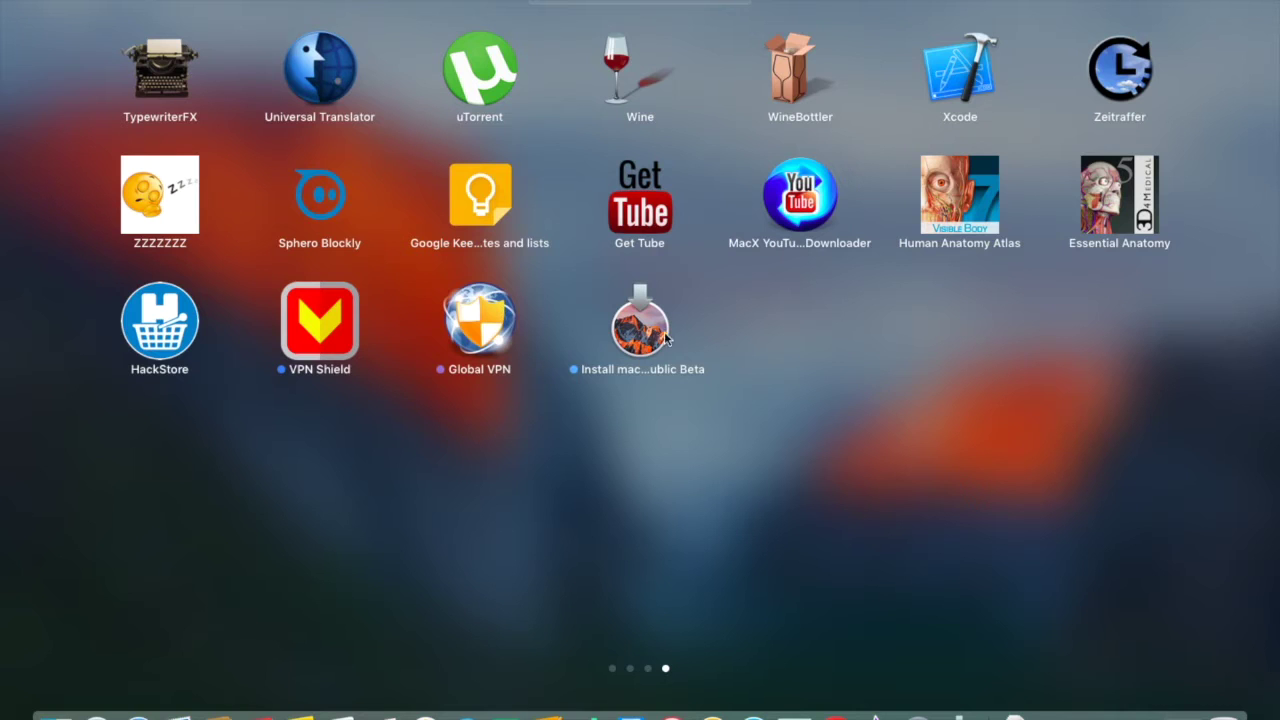
Restore the Sierra installer, continue past the Time Machine warning, and agree to the license.
click(829, 372)
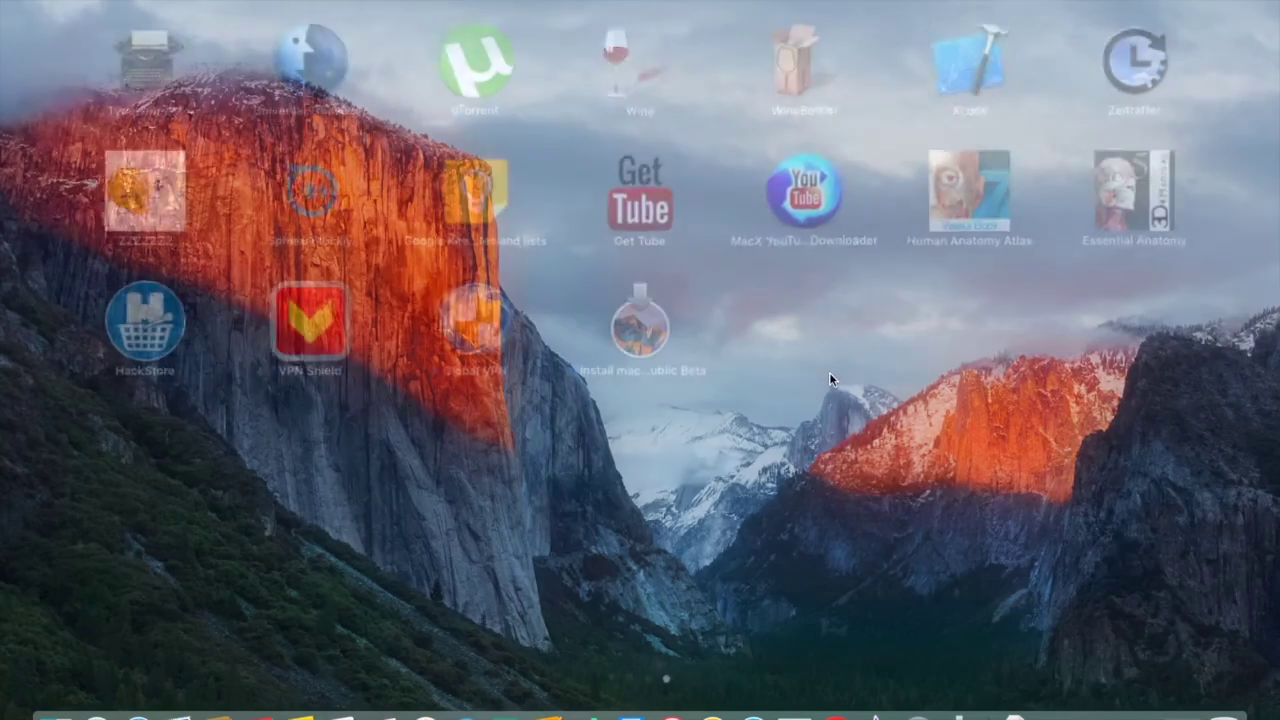
click(960, 712)
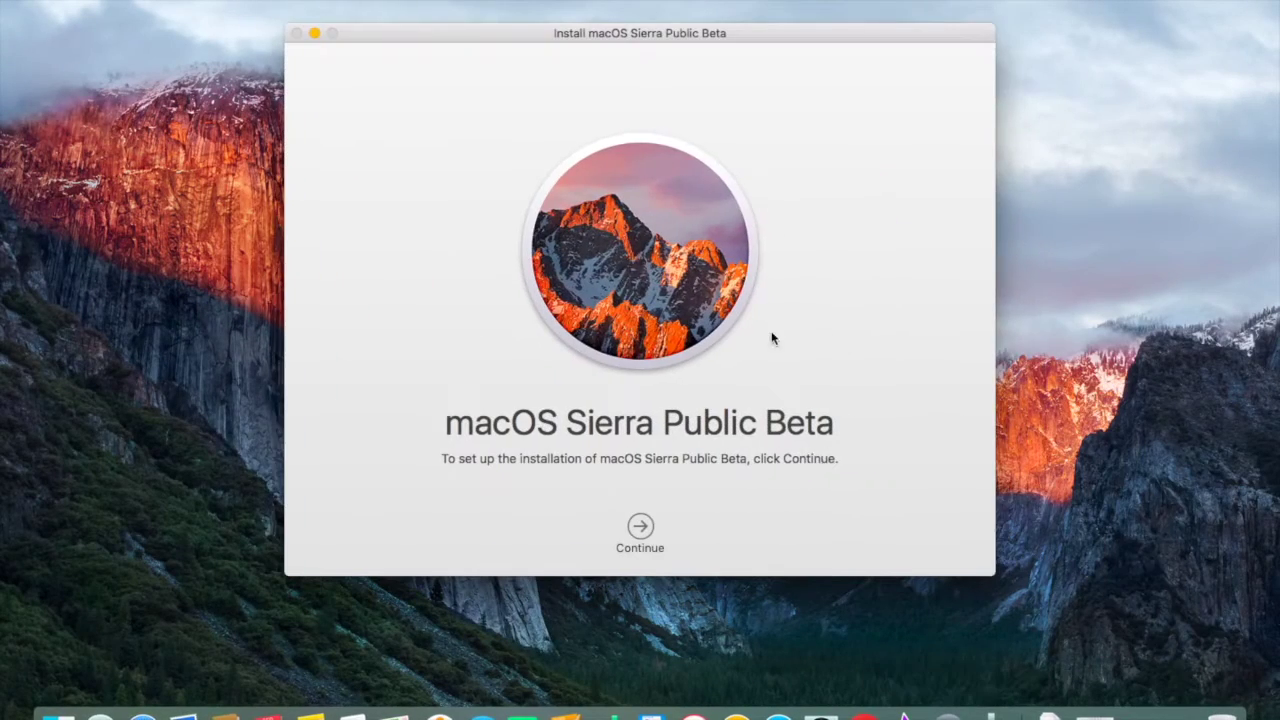
click(640, 527)
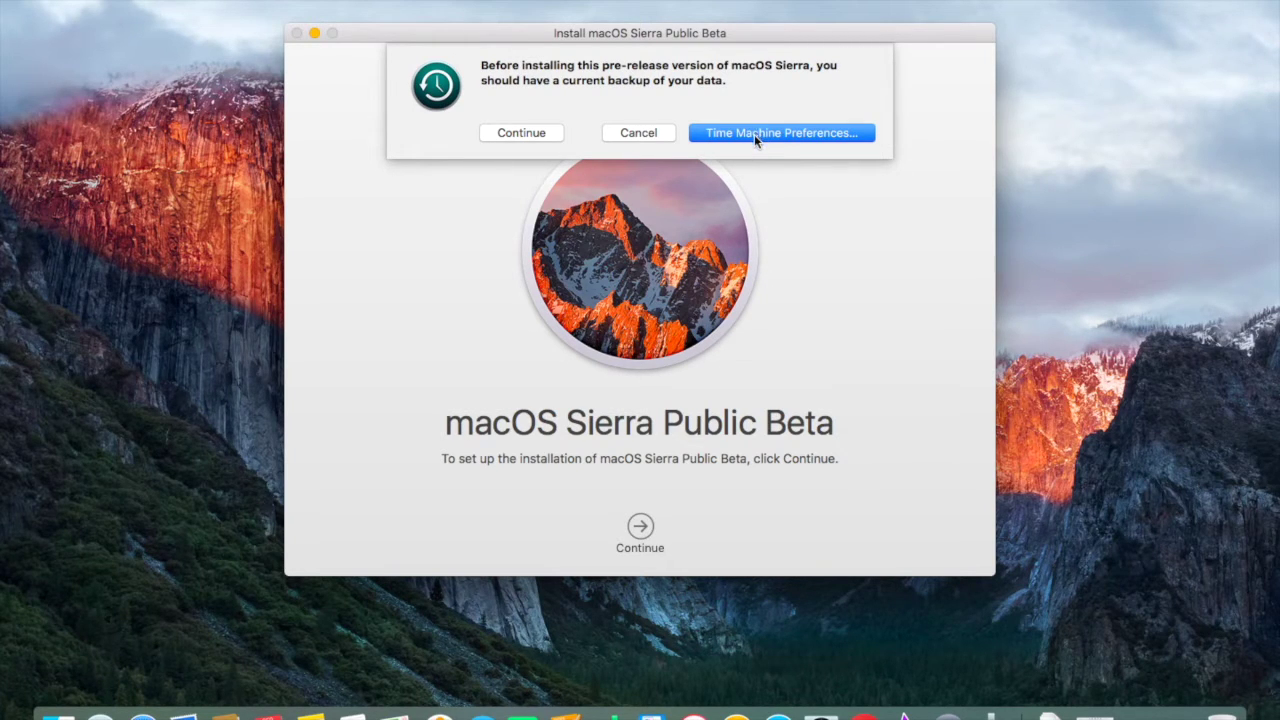
click(511, 134)
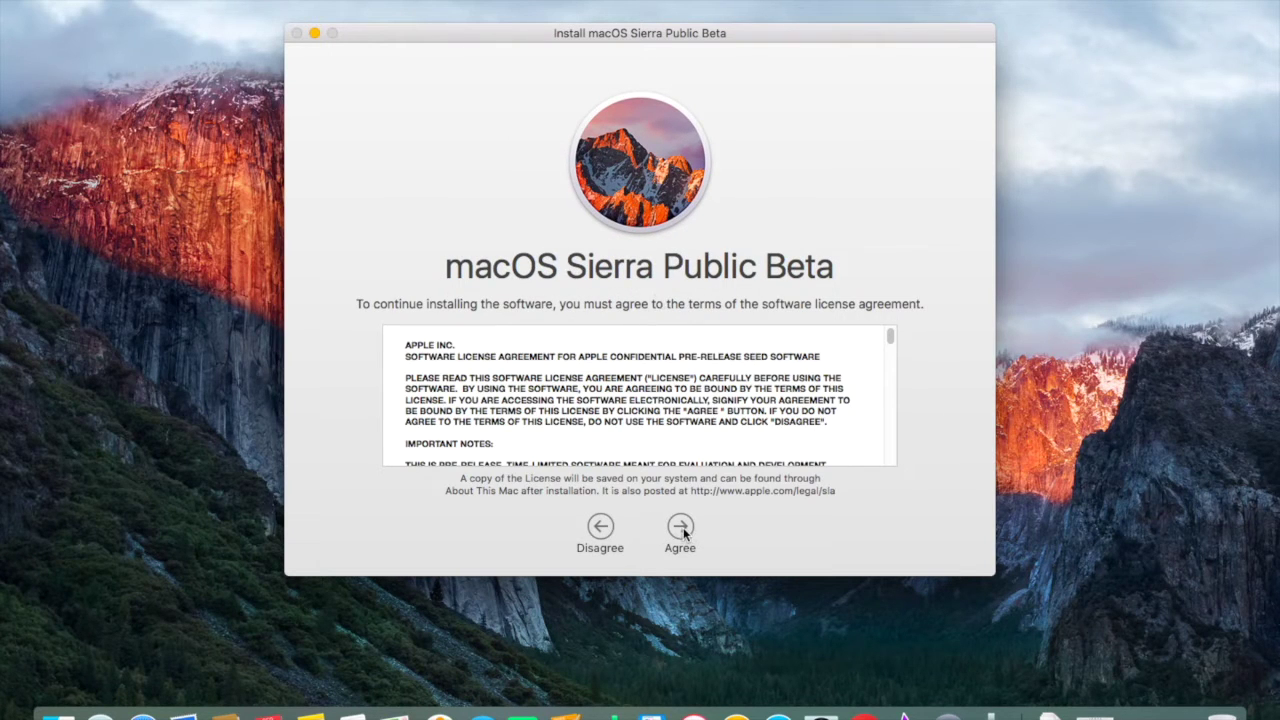
click(681, 528)
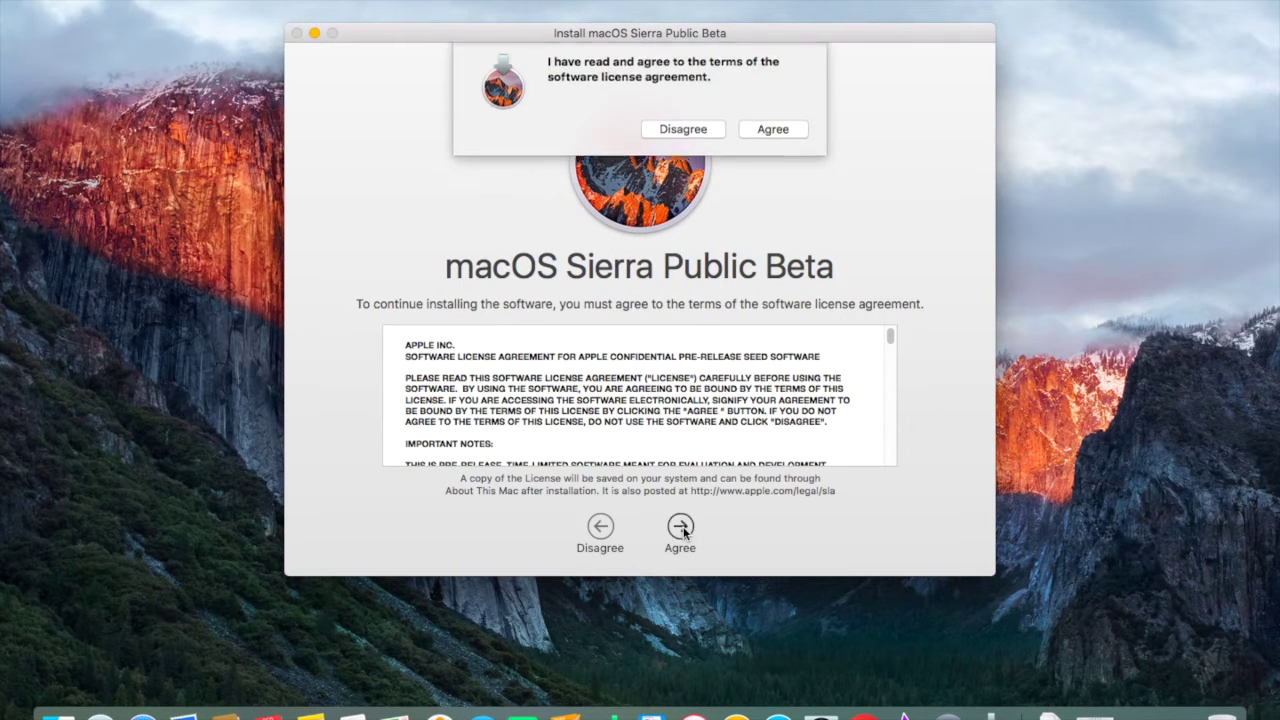
click(772, 134)
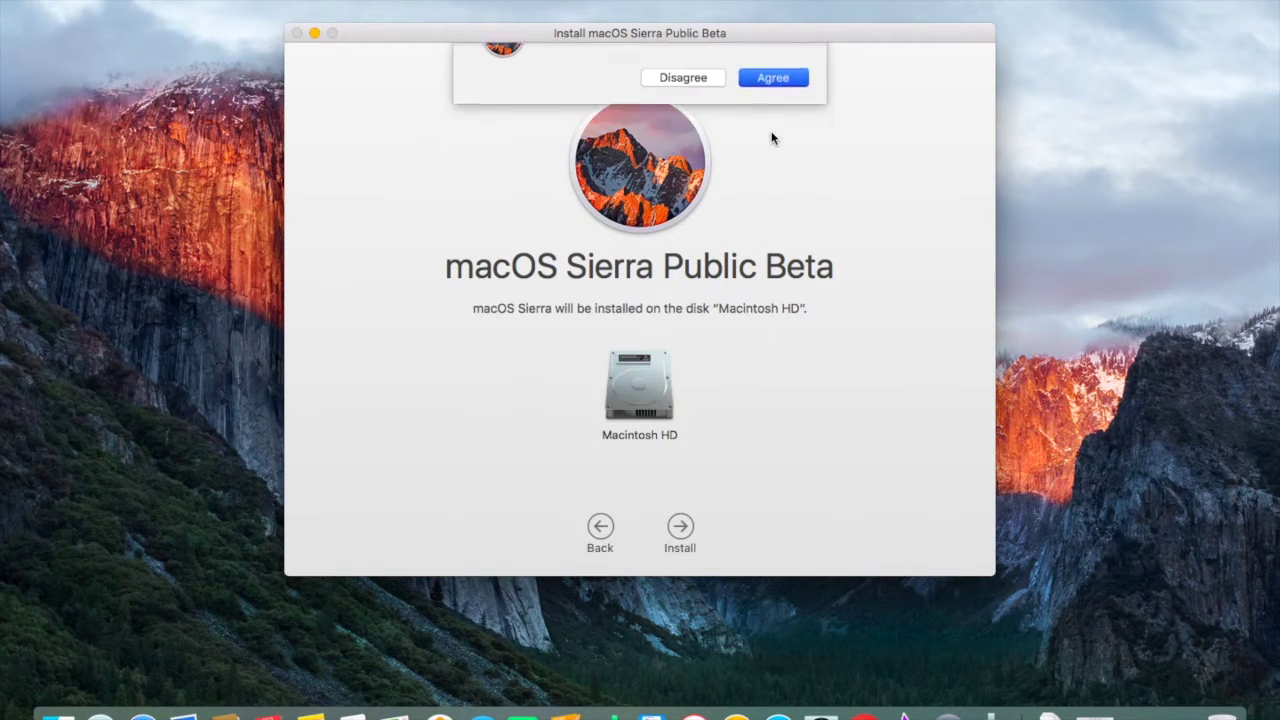
Start installing onto Macintosh HD, authorising the helper with the admin password after one rejection.
click(681, 526)
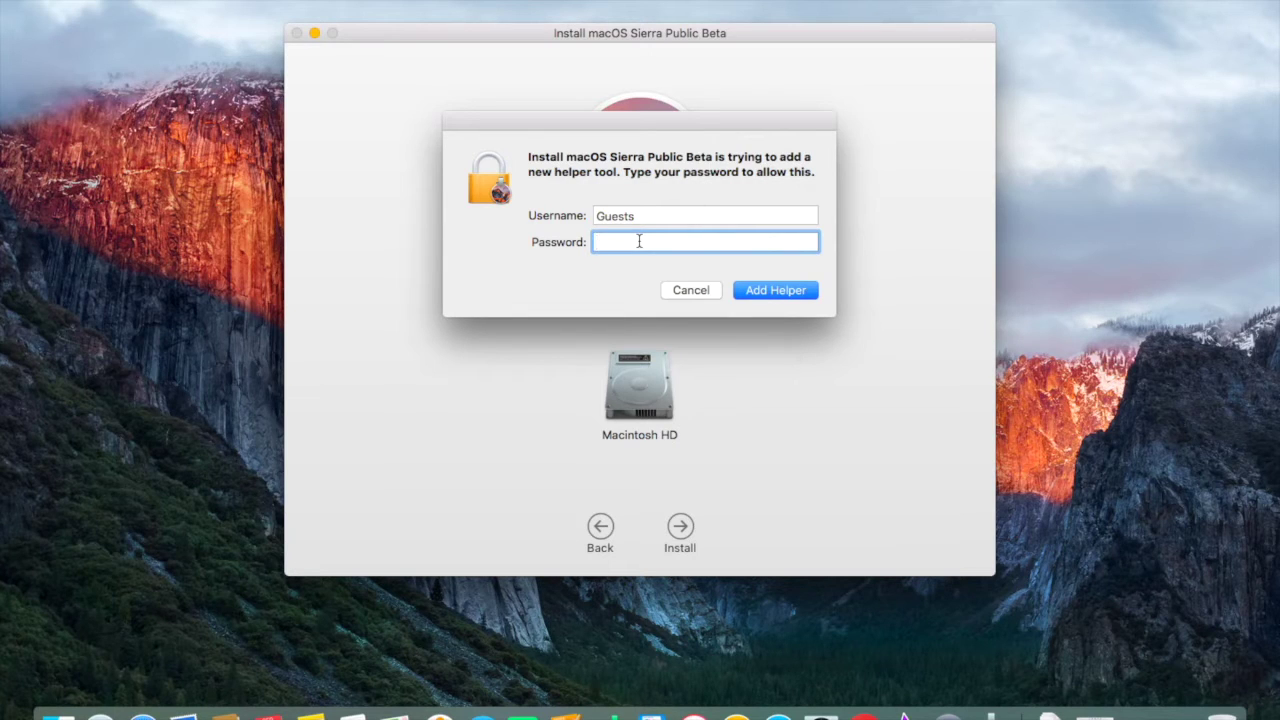
key(Return)
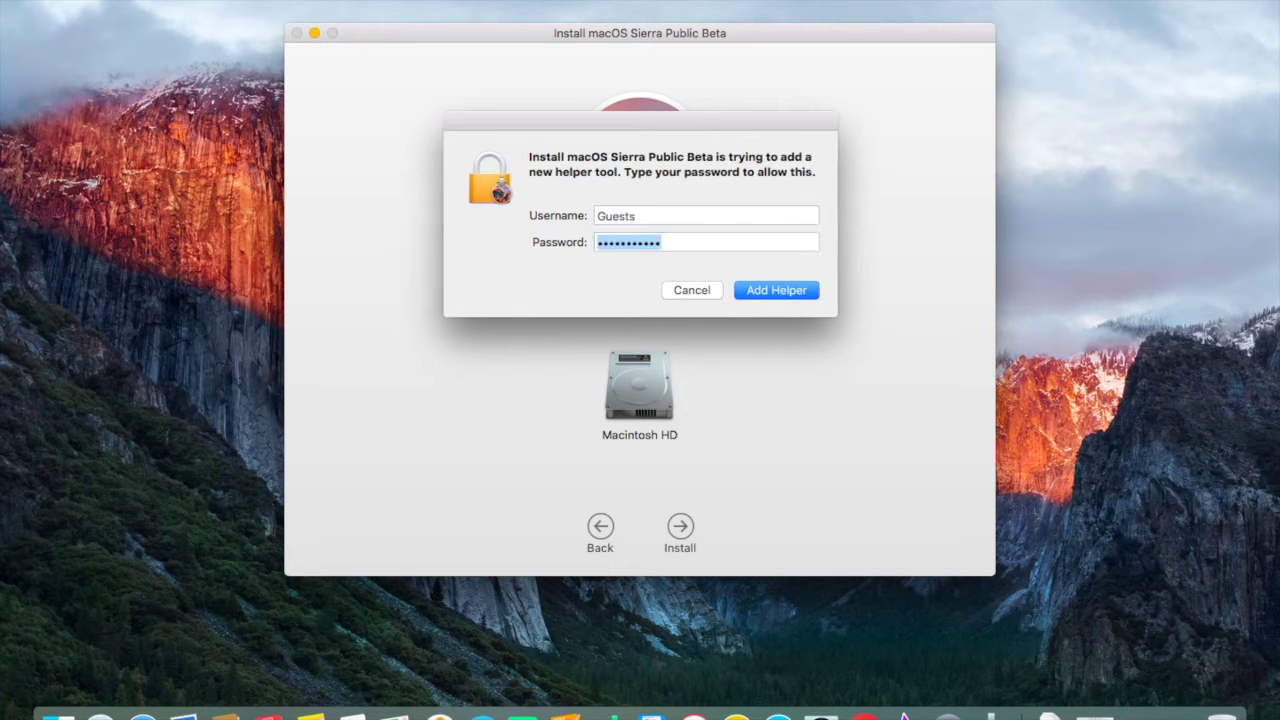
text(••)
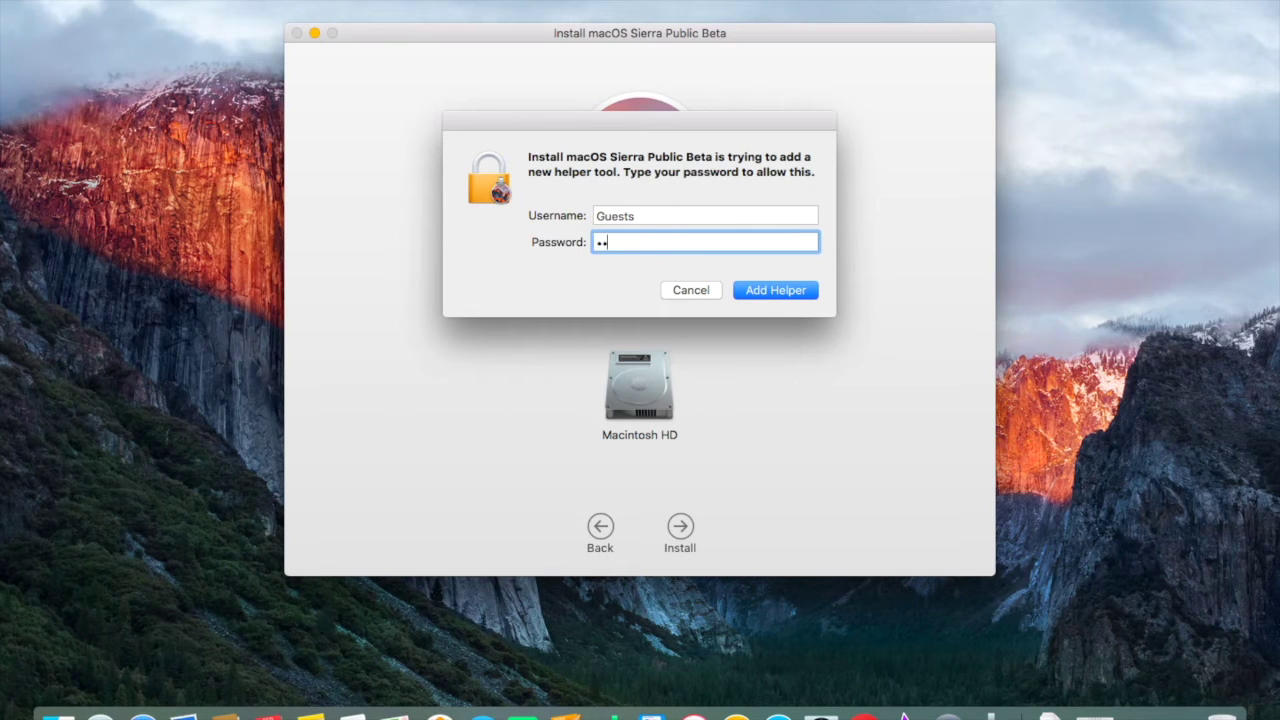
key(Return)
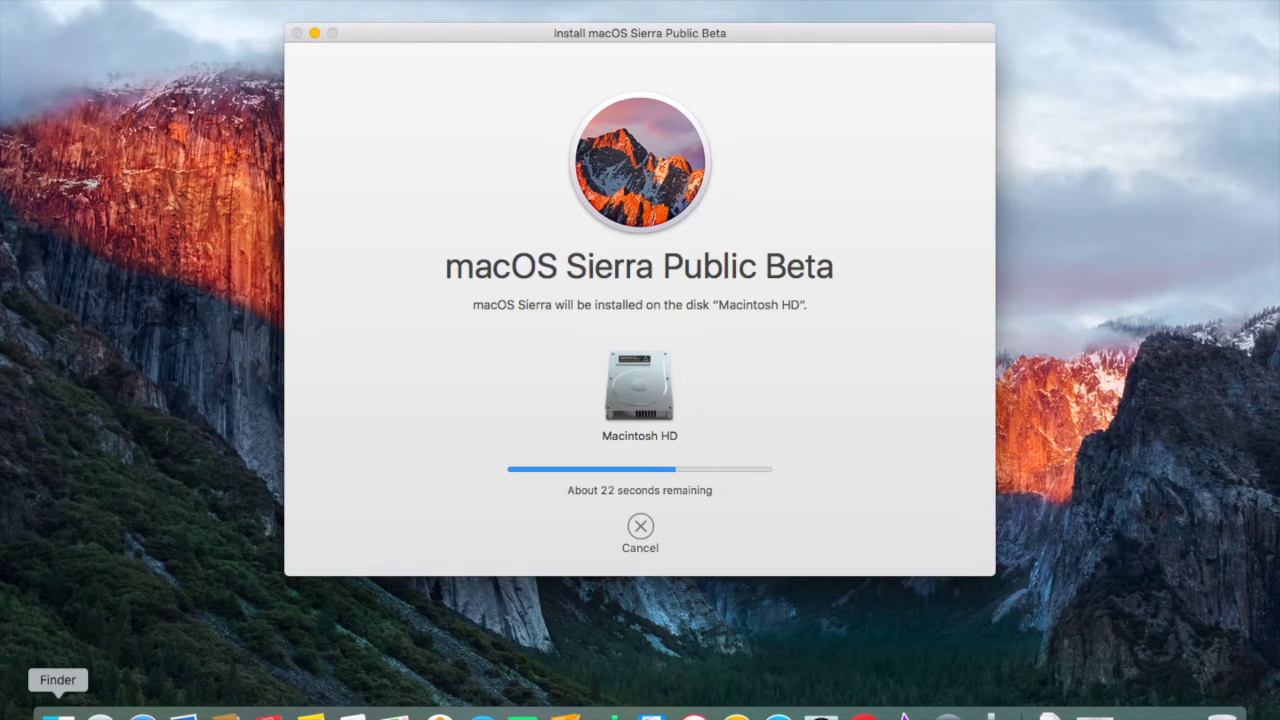
click(58, 716)
Show this Mac under Devices in the sidebar through Finder Preferences' Sidebar settings.
right_click(58, 716)
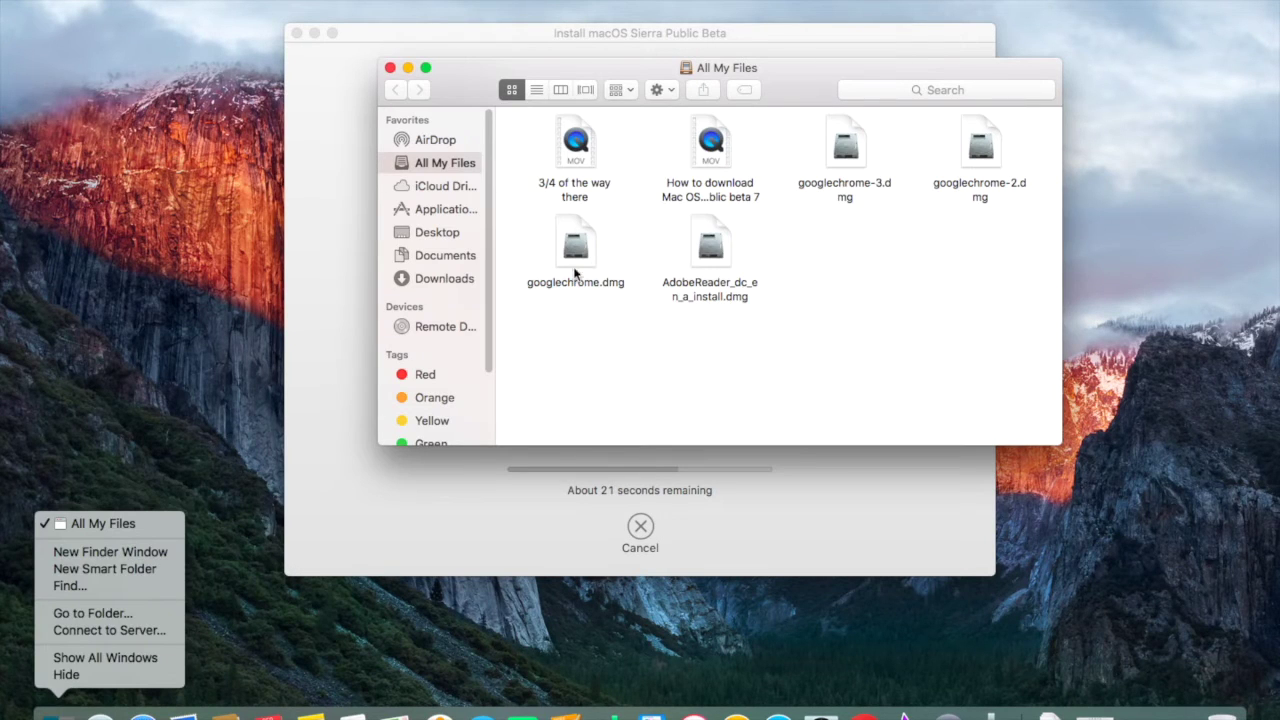
click(592, 328)
scroll(445, 327, down, 5)
scroll(445, 327, up, 4)
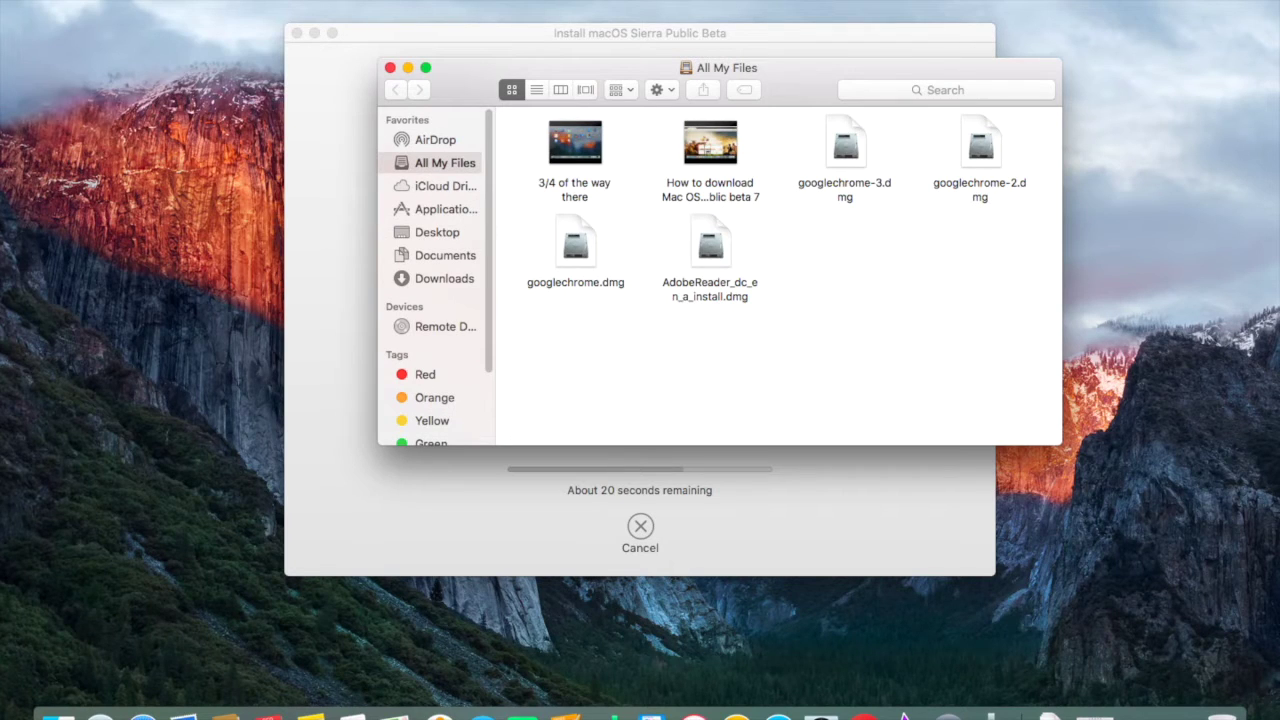
click(60, 0)
click(88, 20)
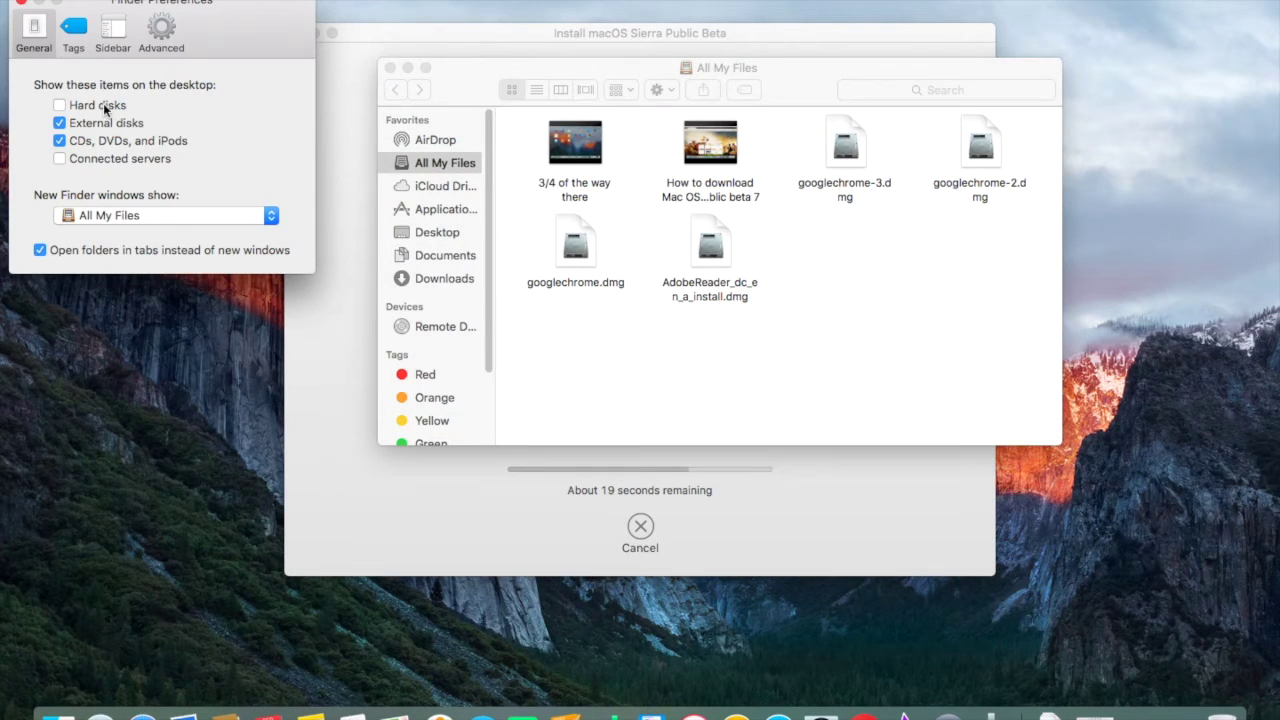
click(126, 32)
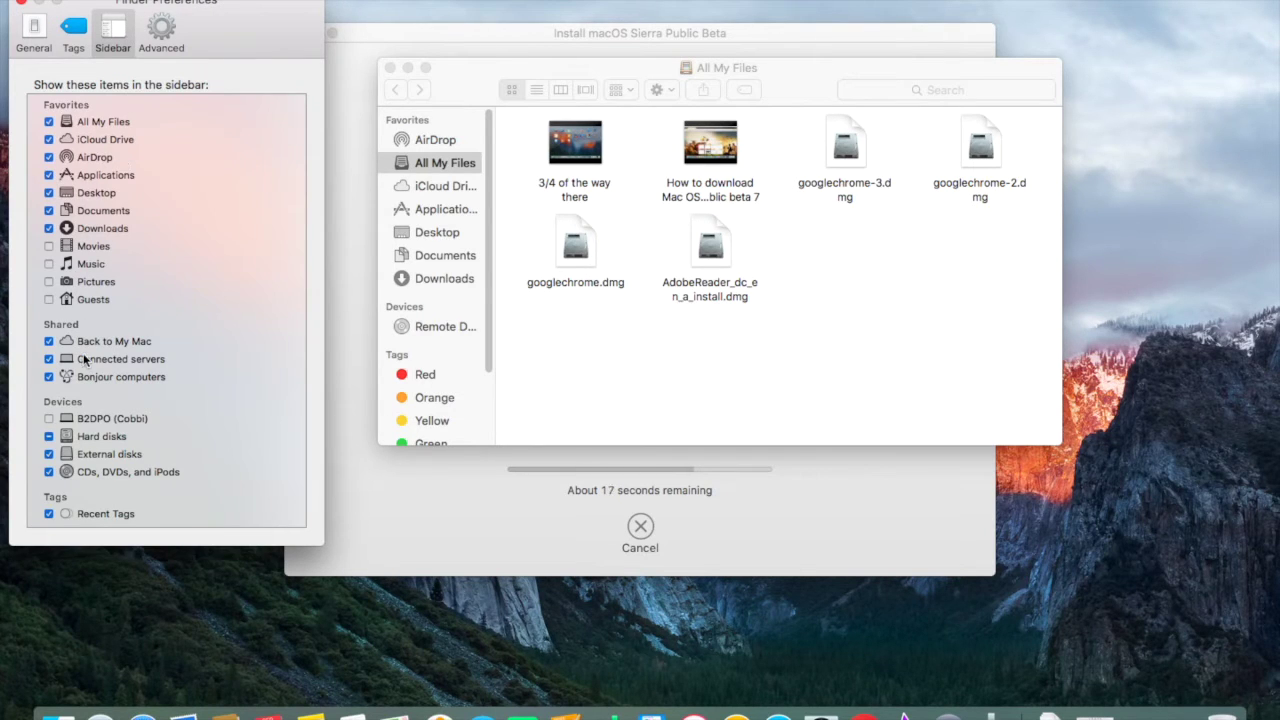
click(77, 420)
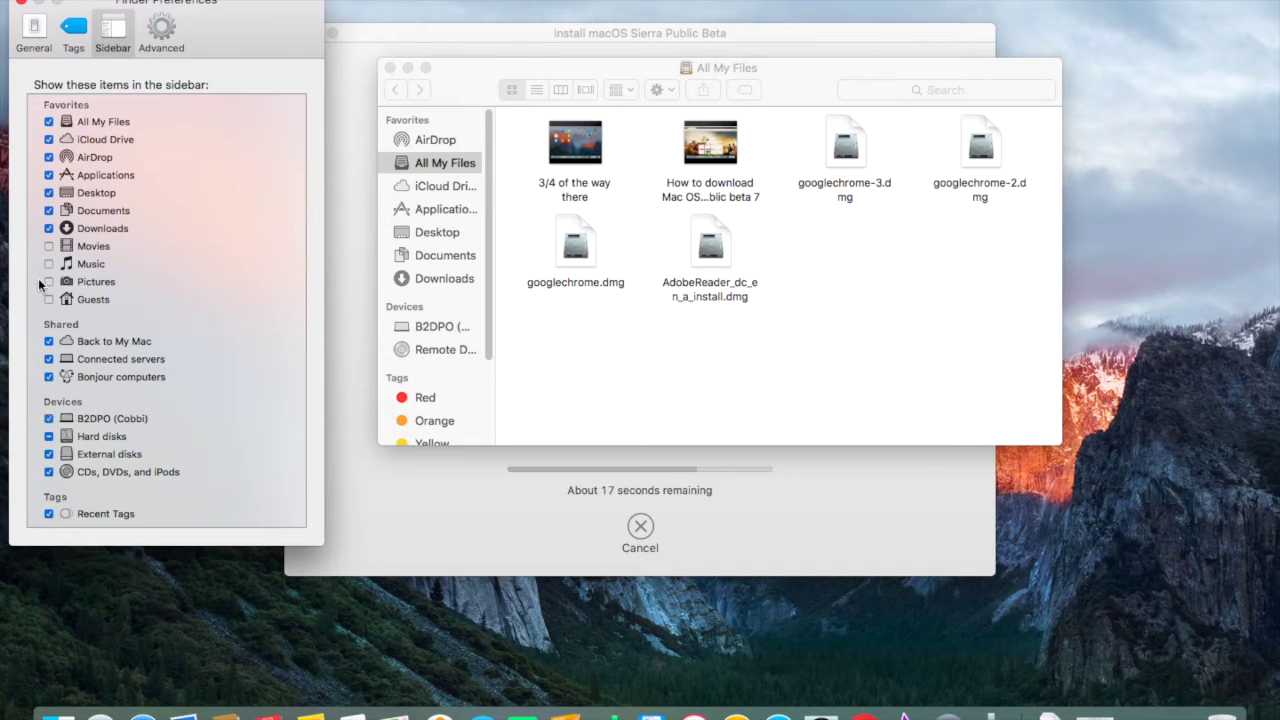
Open this Mac and Macintosh HD to view its folders, then close both Finder windows.
click(432, 326)
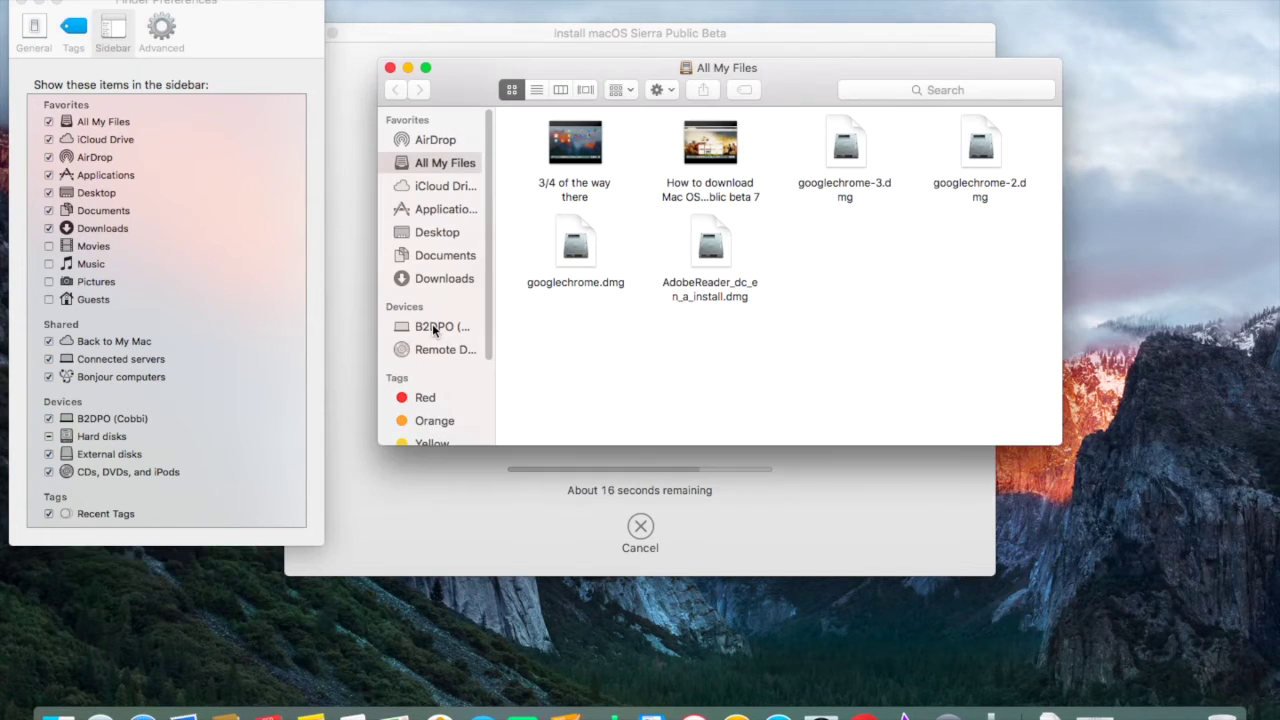
click(432, 326)
click(559, 145)
double_click(559, 148)
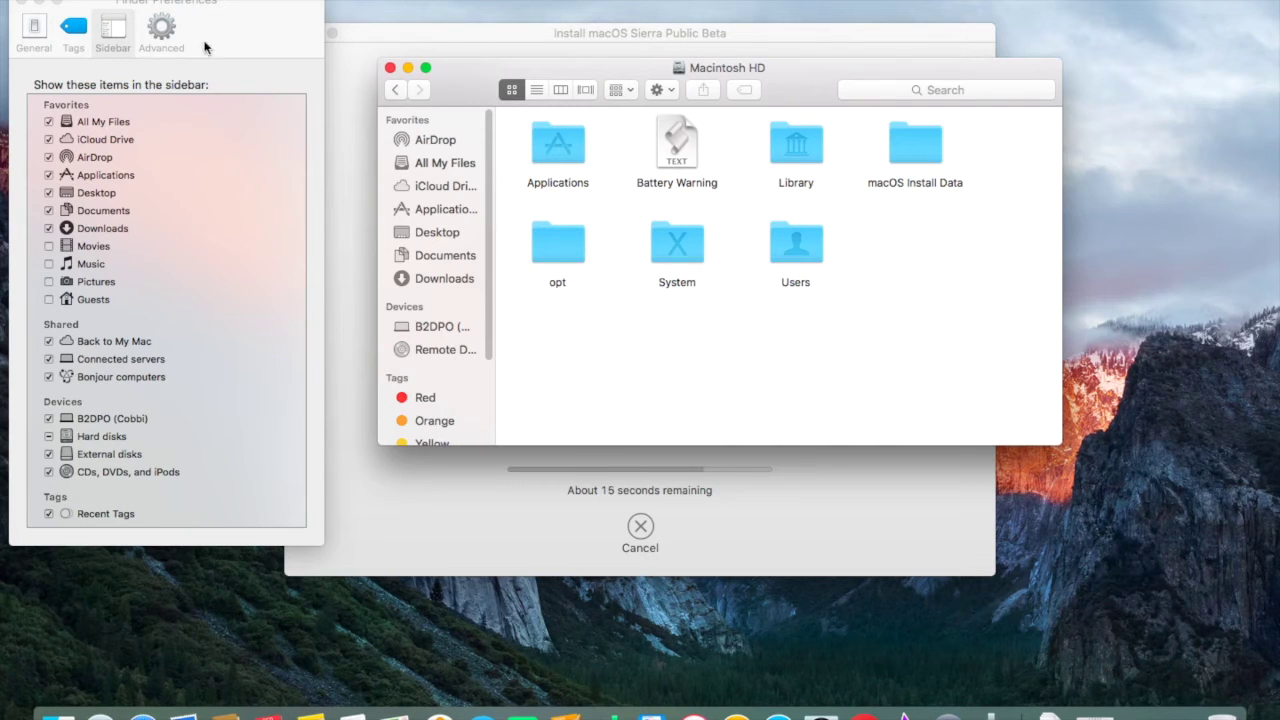
click(22, 4)
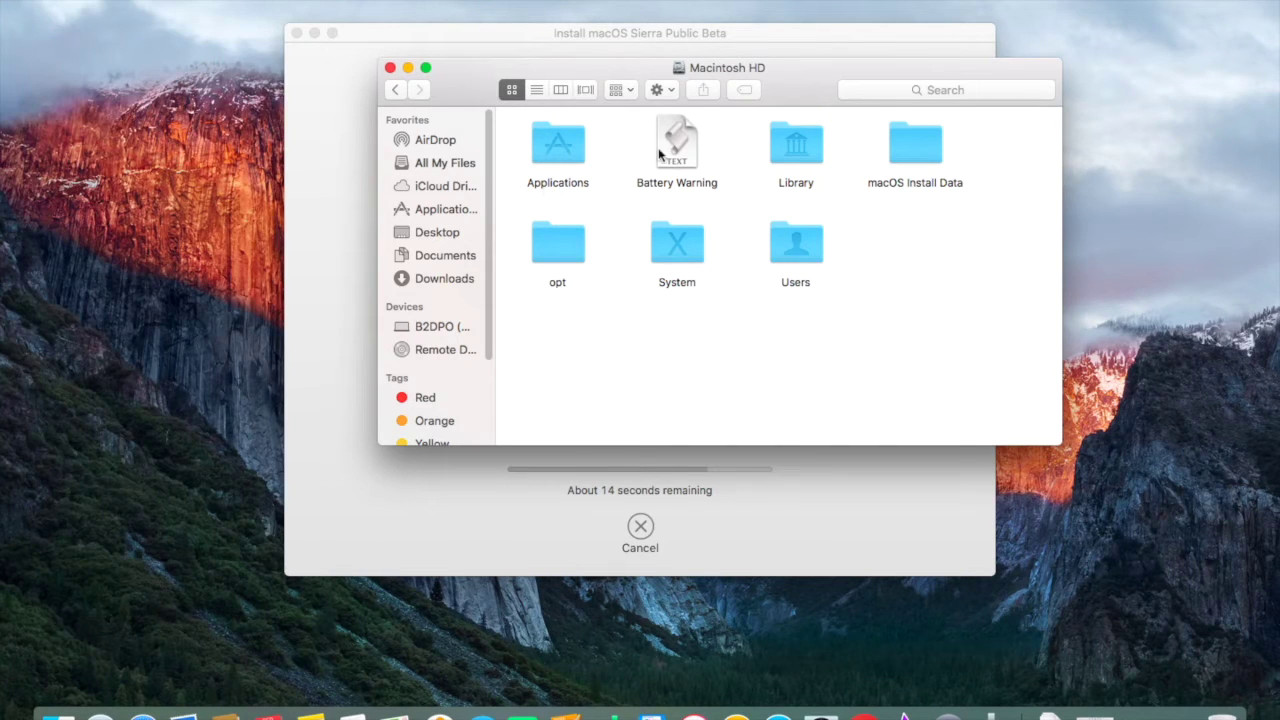
click(389, 68)
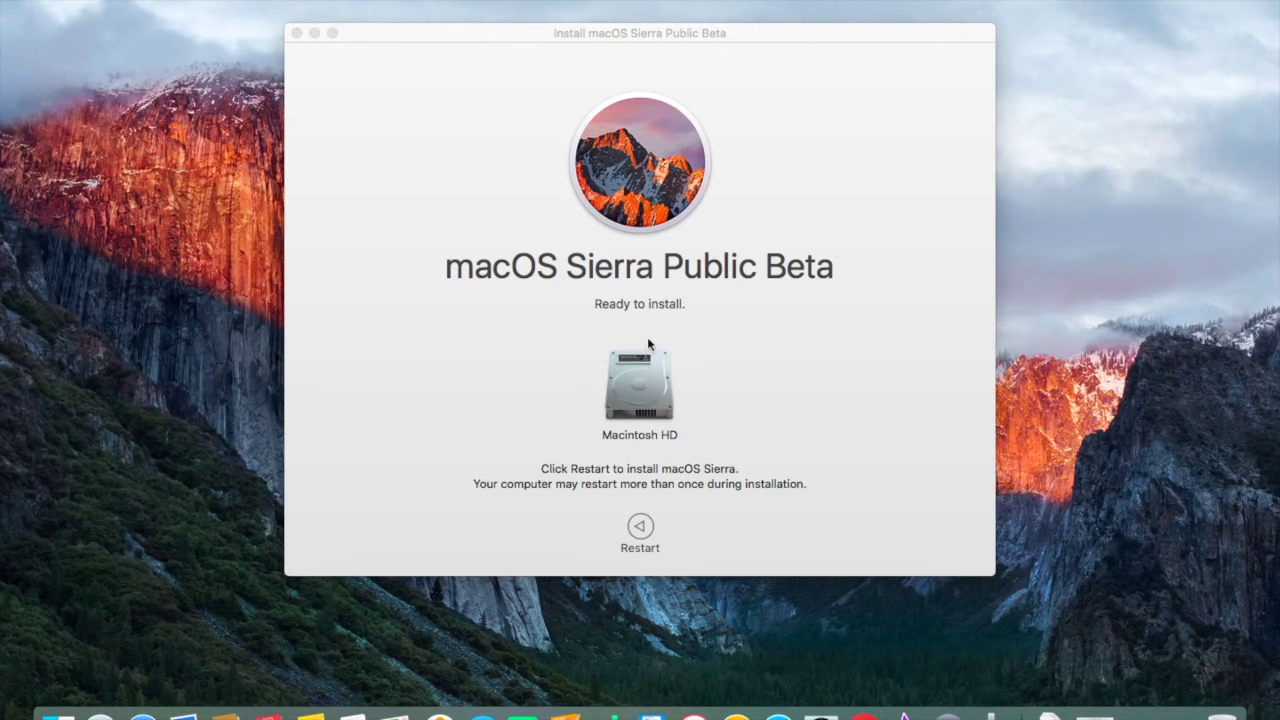
Restart to install Sierra, letting the installer close all other applications.
click(640, 524)
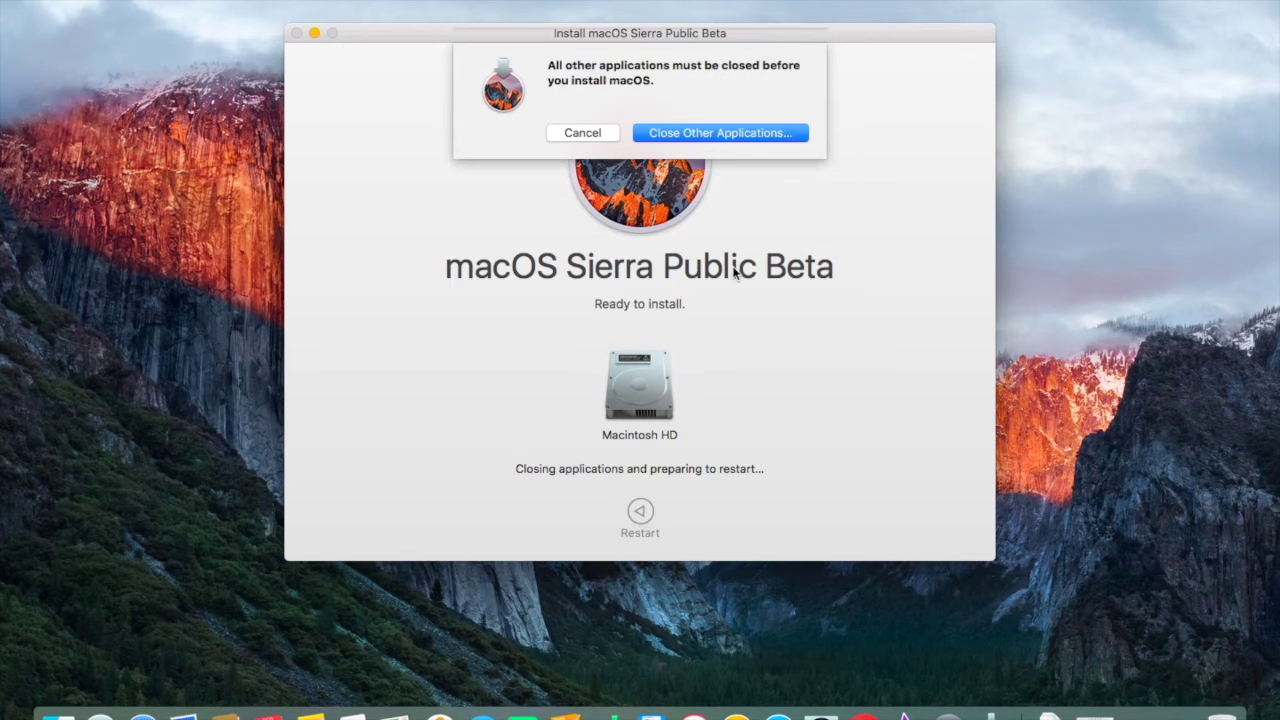
click(708, 134)
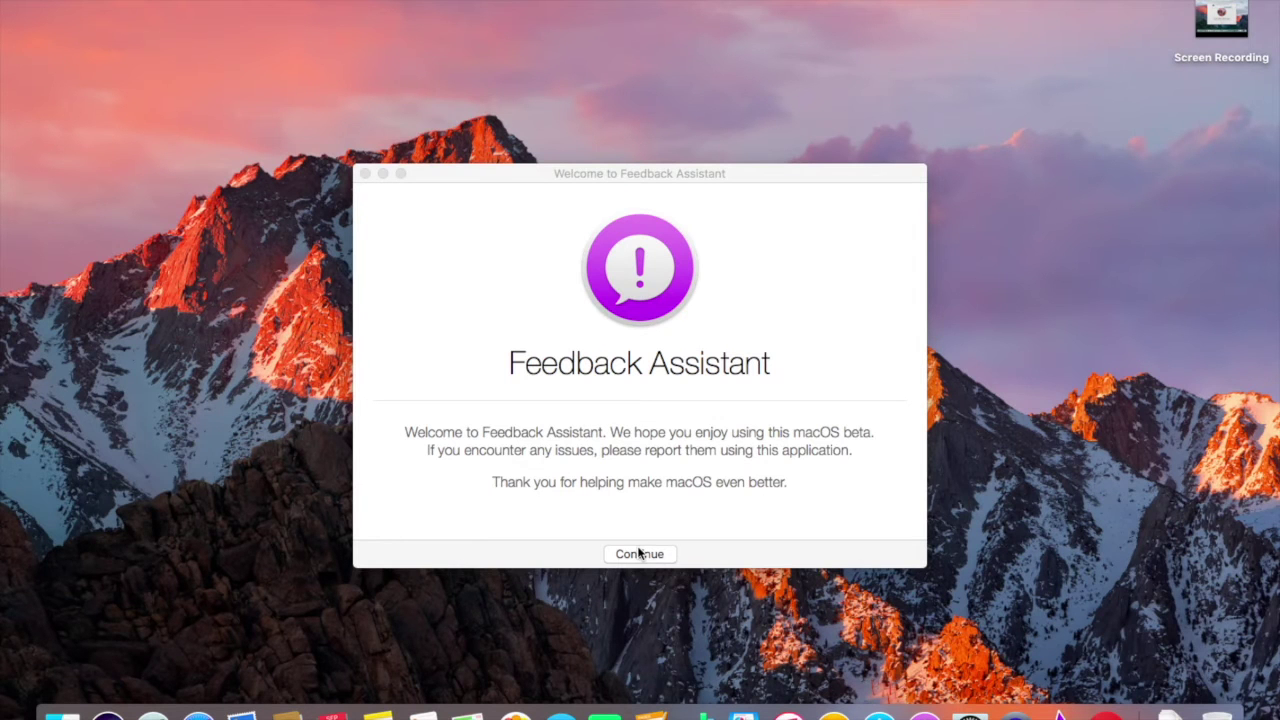
Accept Feedback Assistant's licence and sign in with the beta program Apple ID and its password.
click(640, 554)
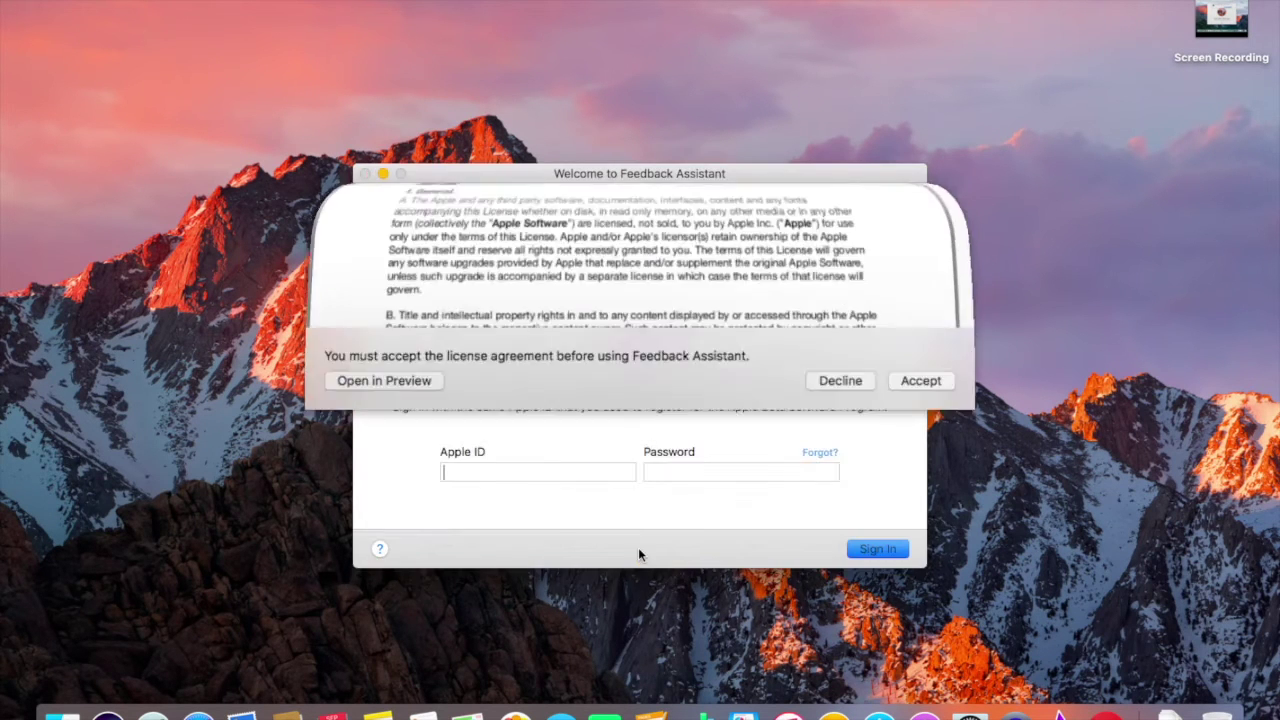
click(915, 598)
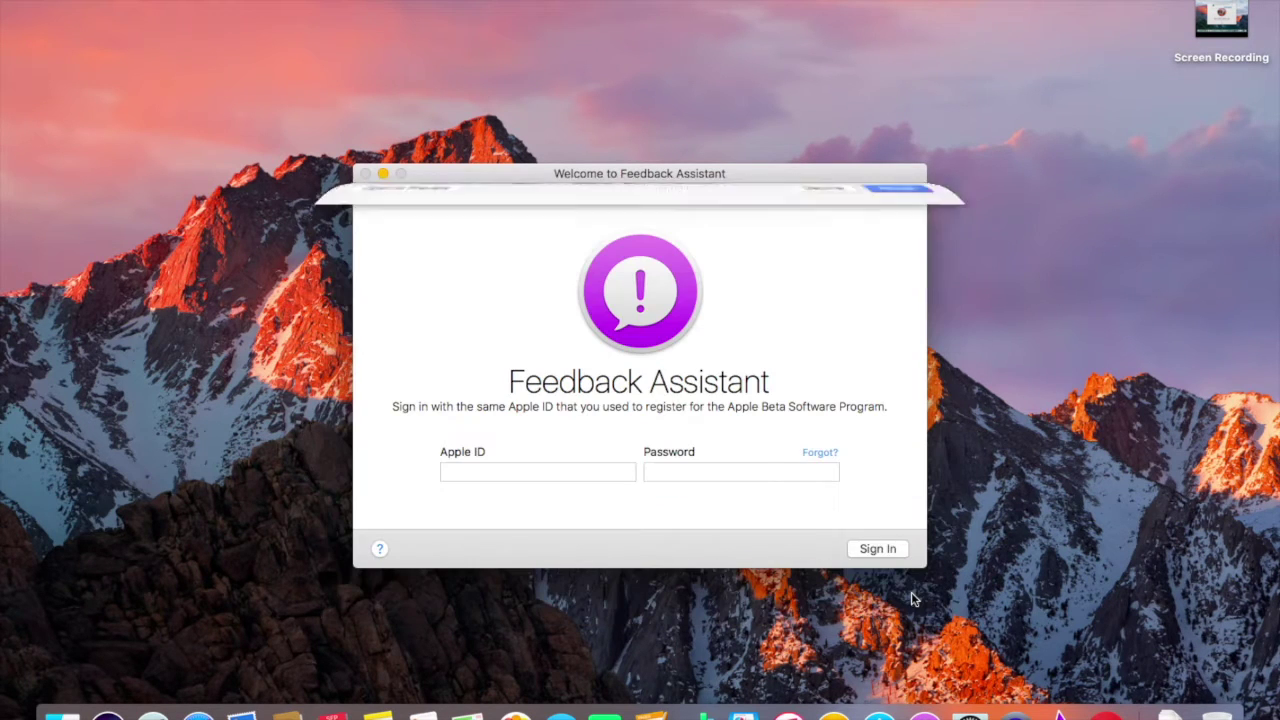
text([redacted Apple ID])
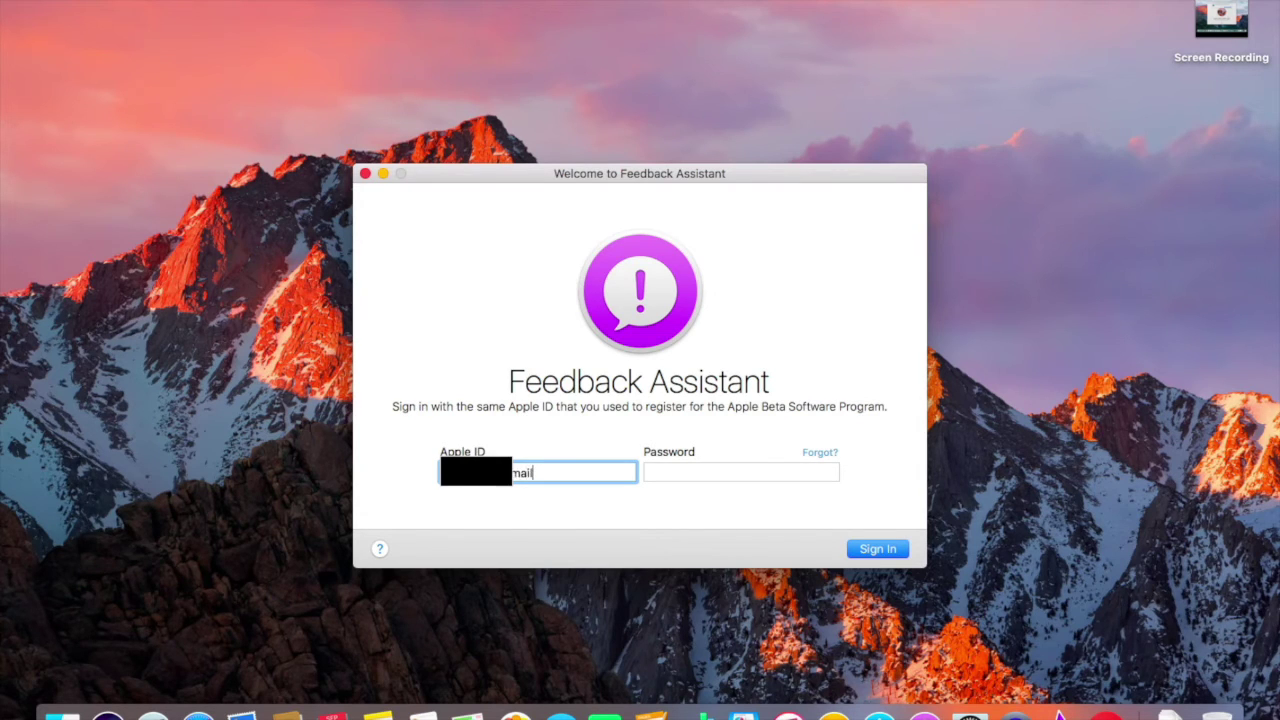
text(gmail.com)
click(763, 466)
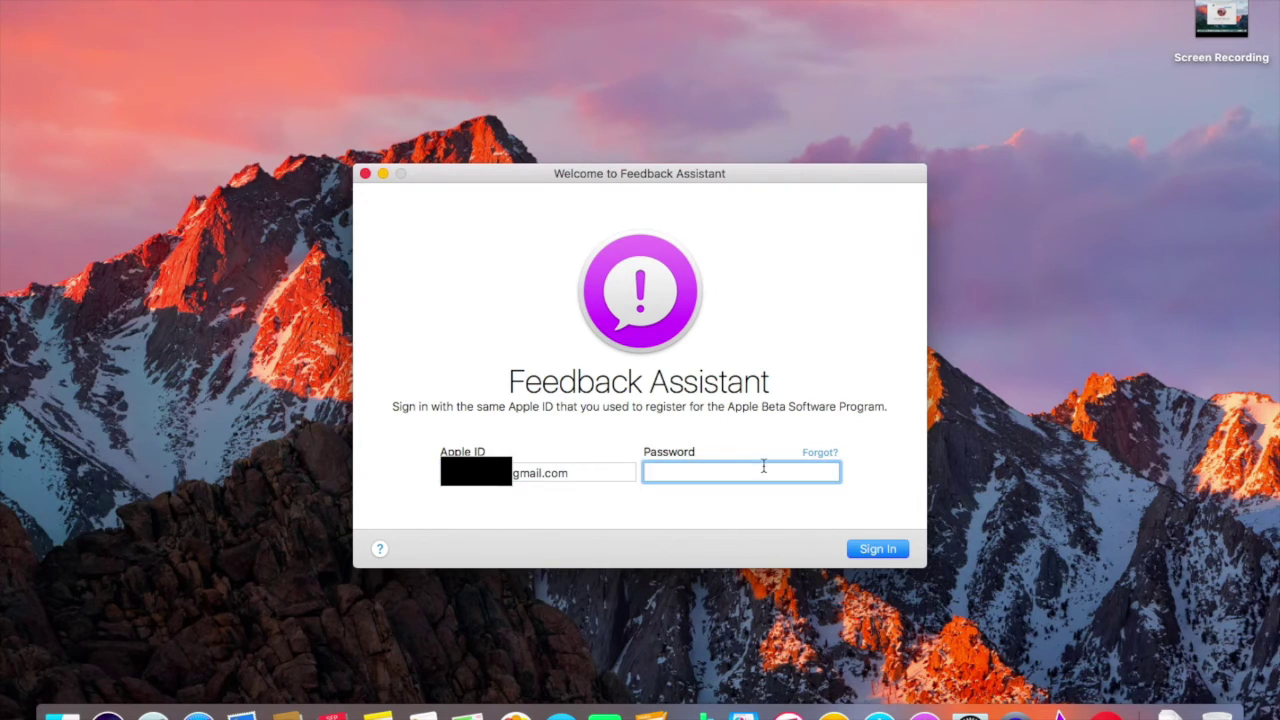
text(••••••••)
key(Return)
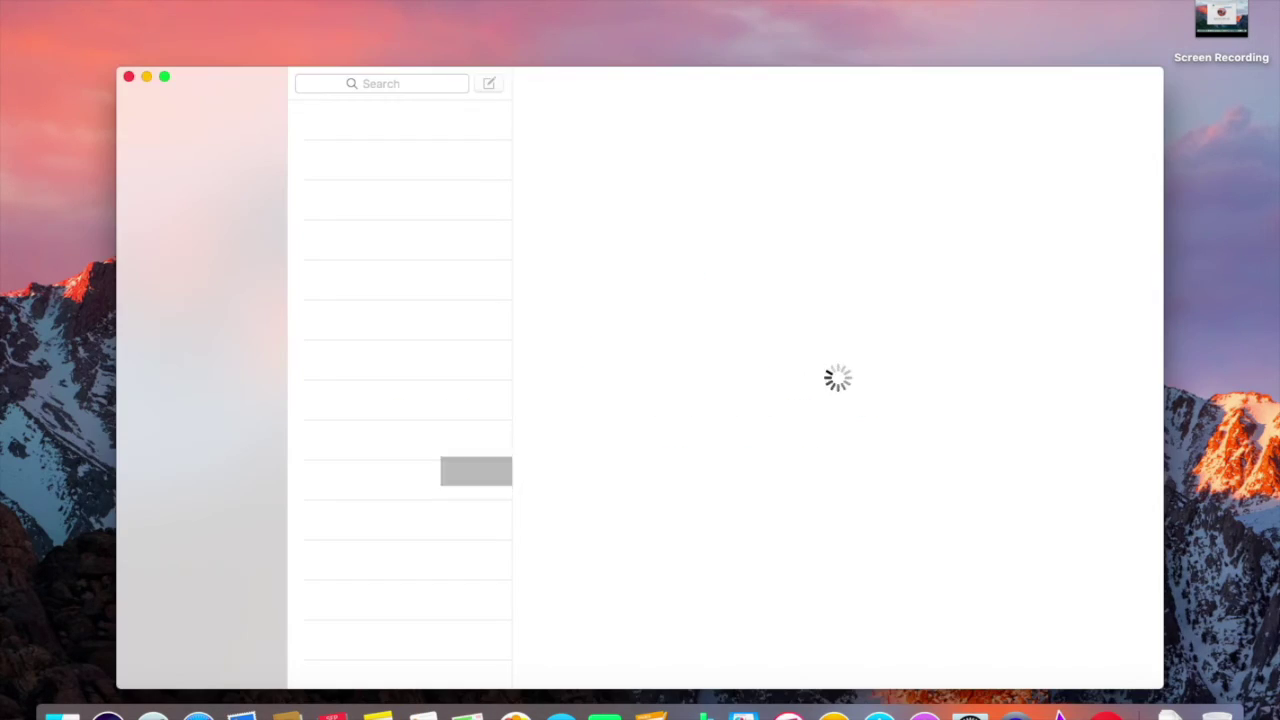
Leave Launchpad for Feedback Assistant's welcome announcement, then minimise the Feedback Assistant window.
key(F4)
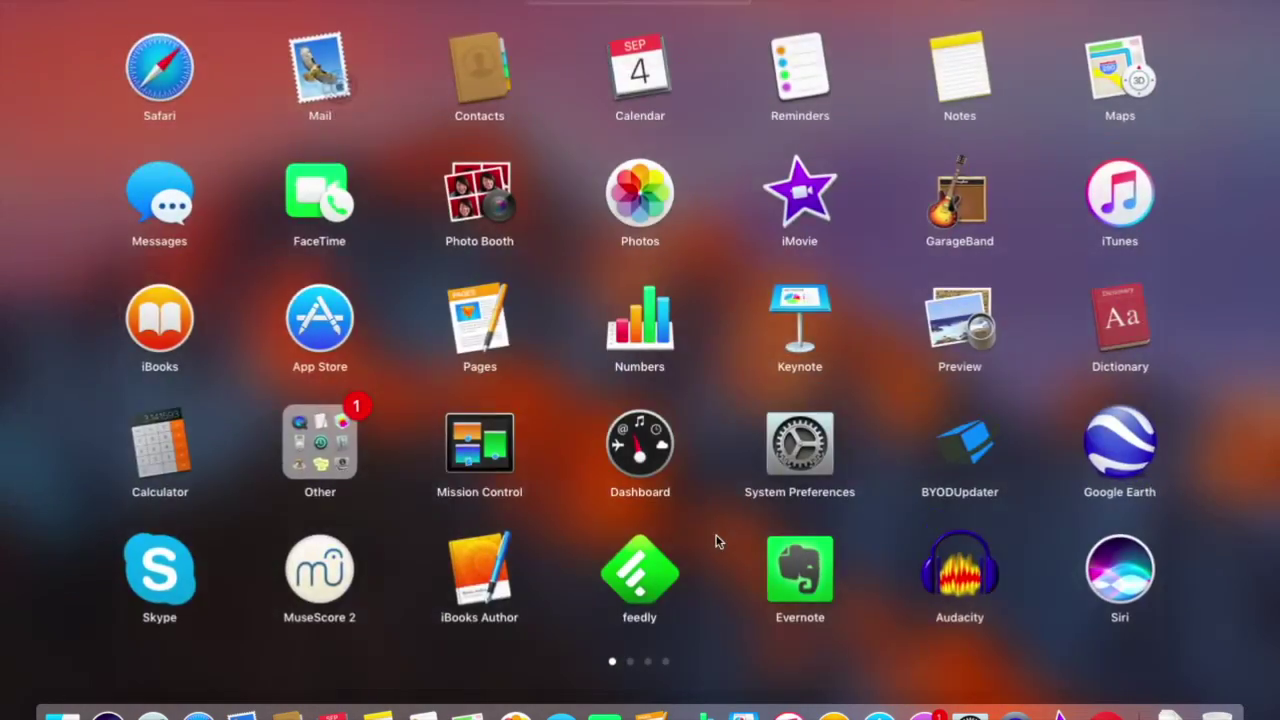
scroll(716, 542, right, 6)
click(860, 551)
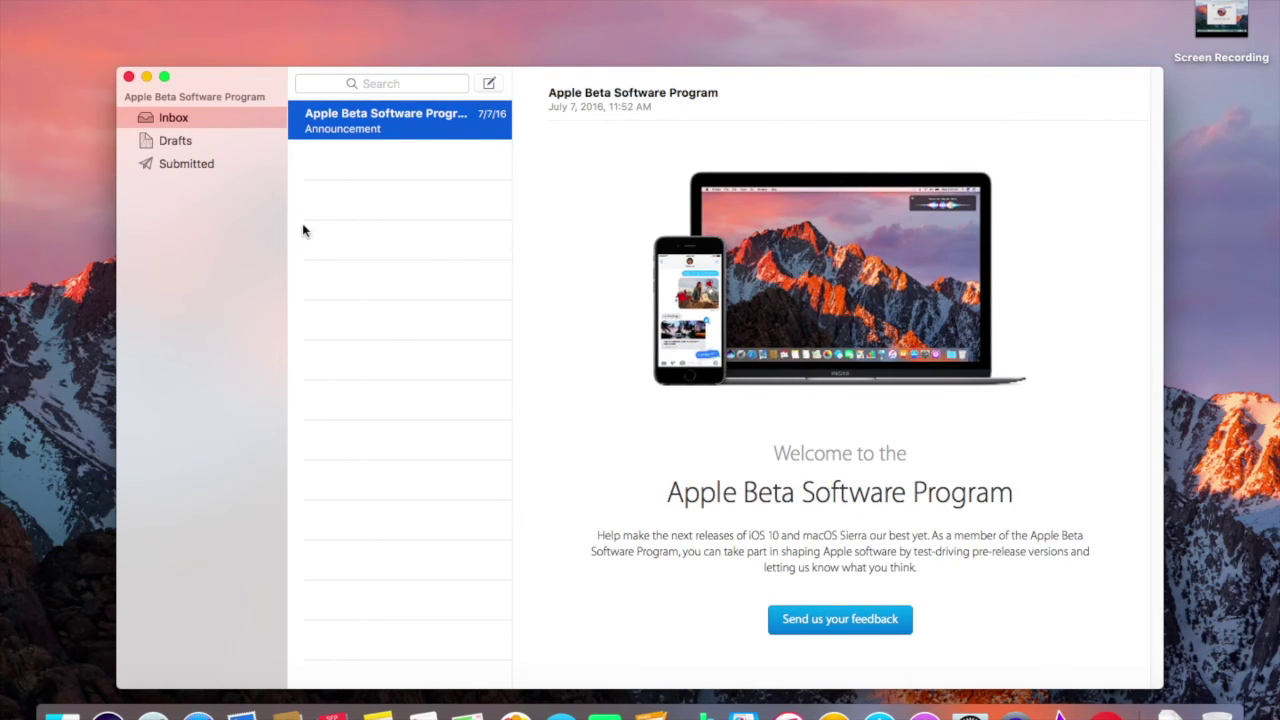
click(147, 78)
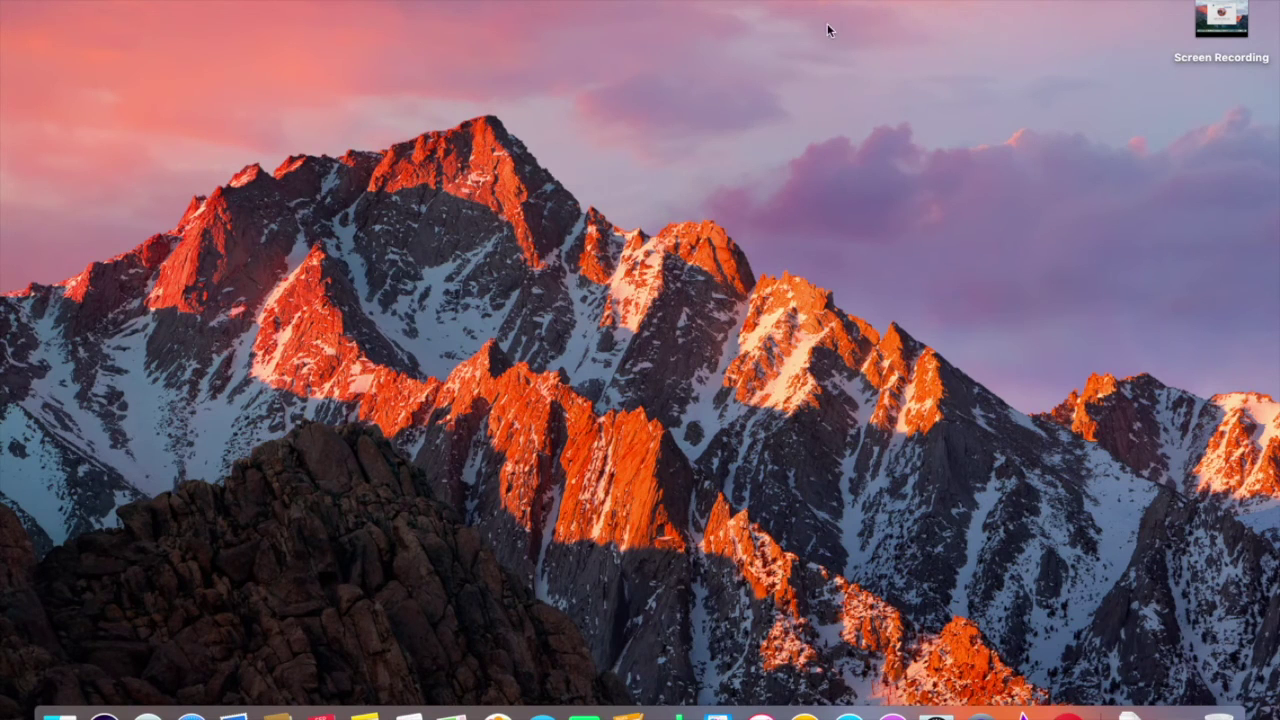
Turn Siri on from its Dock icon, after briefly opening and closing Spotlight.
key(super+space)
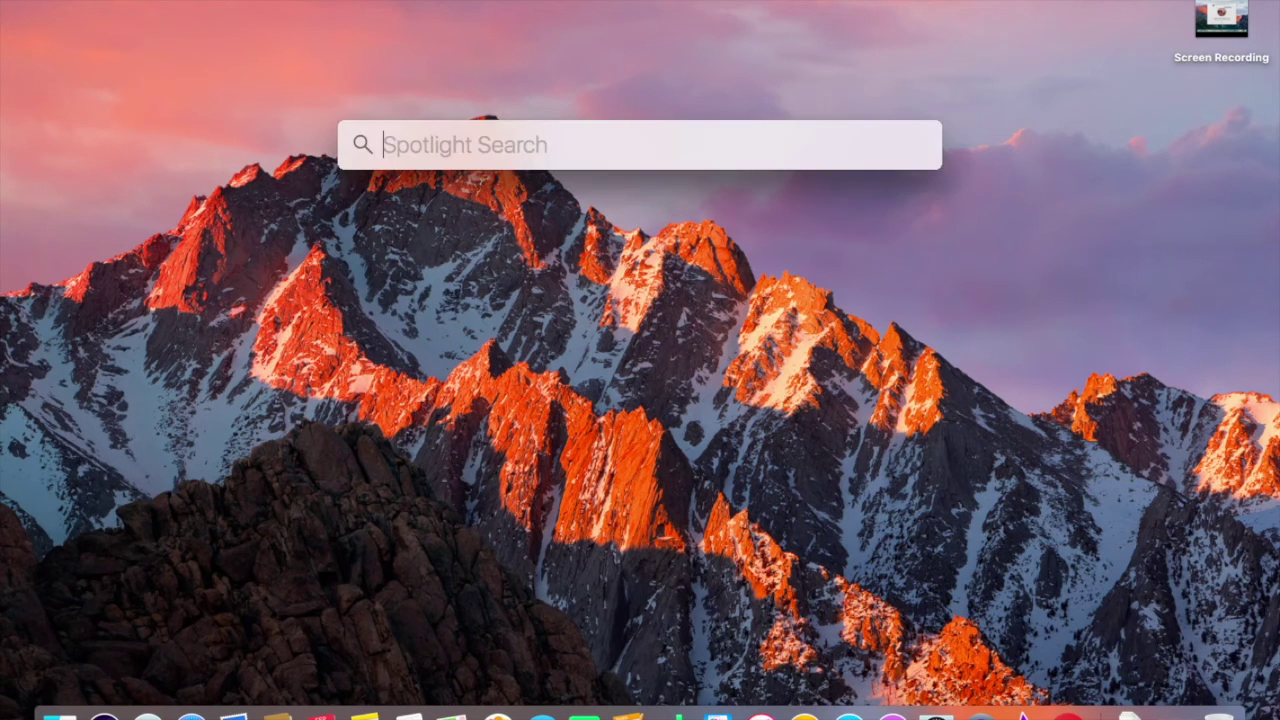
key(Escape)
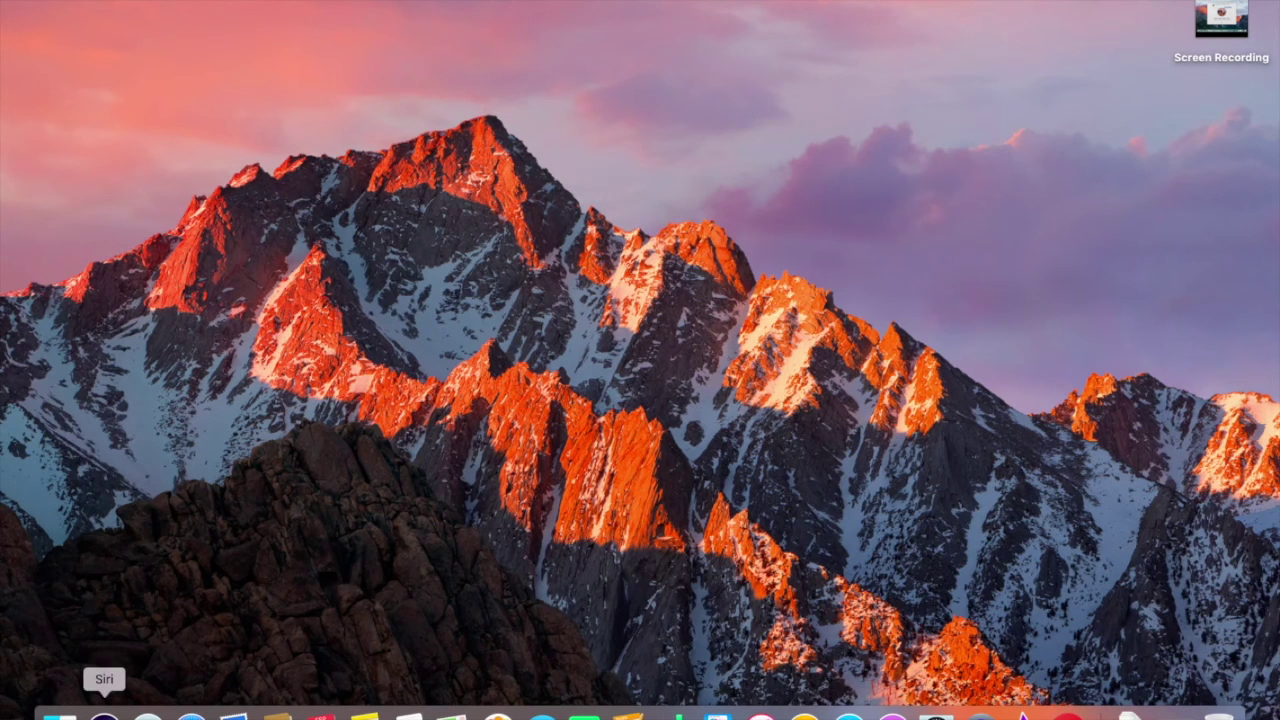
click(104, 715)
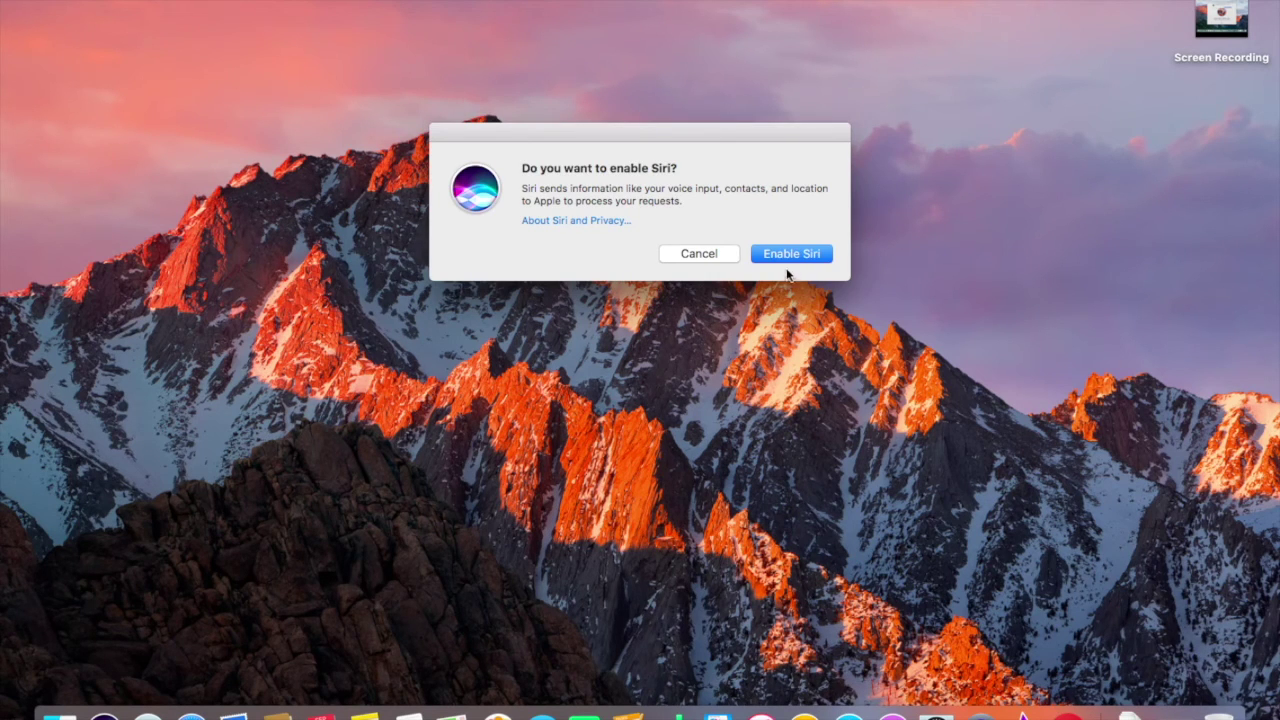
click(791, 255)
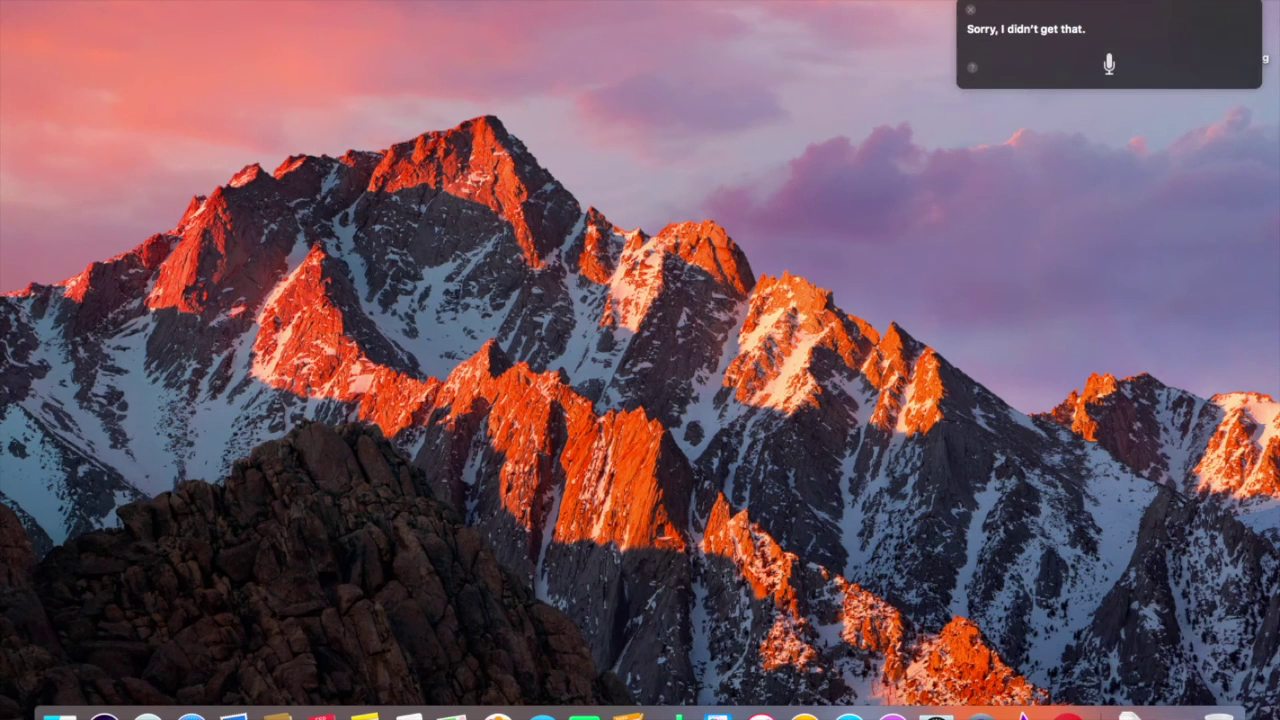
Dismiss Siri's reply and open System Preferences from the Apple menu.
click(975, 9)
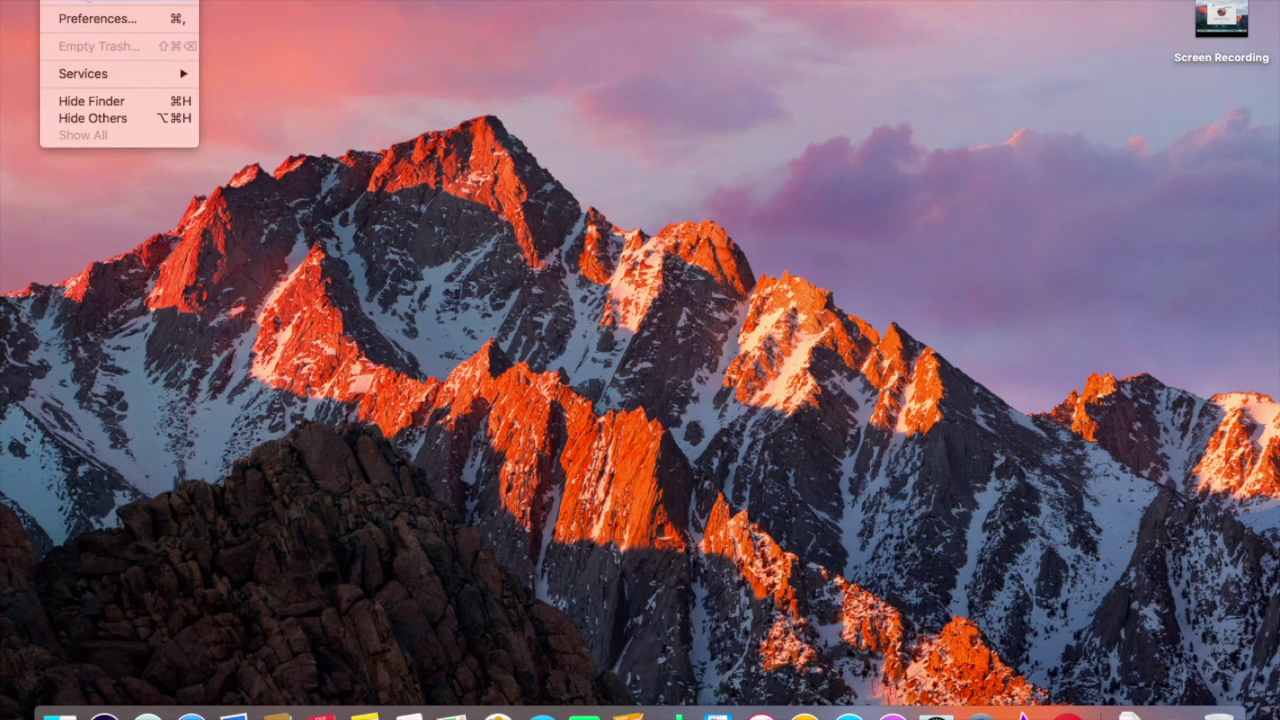
key(Left)
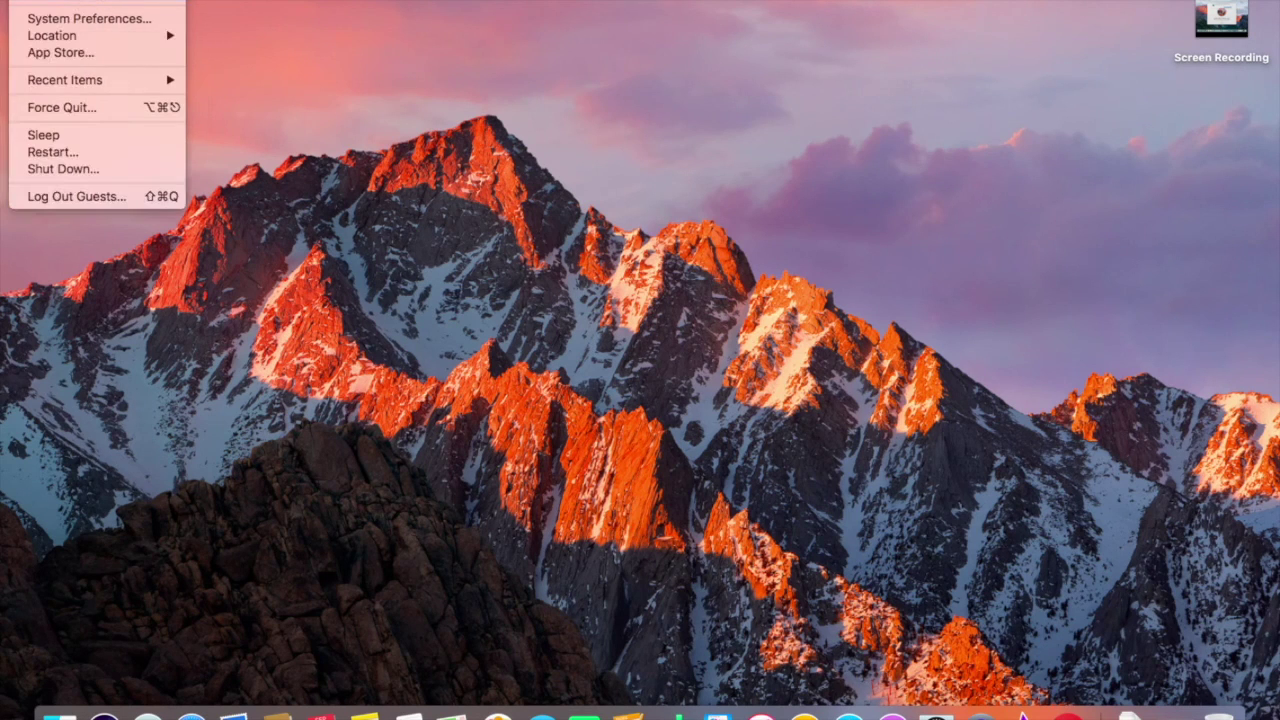
click(56, 24)
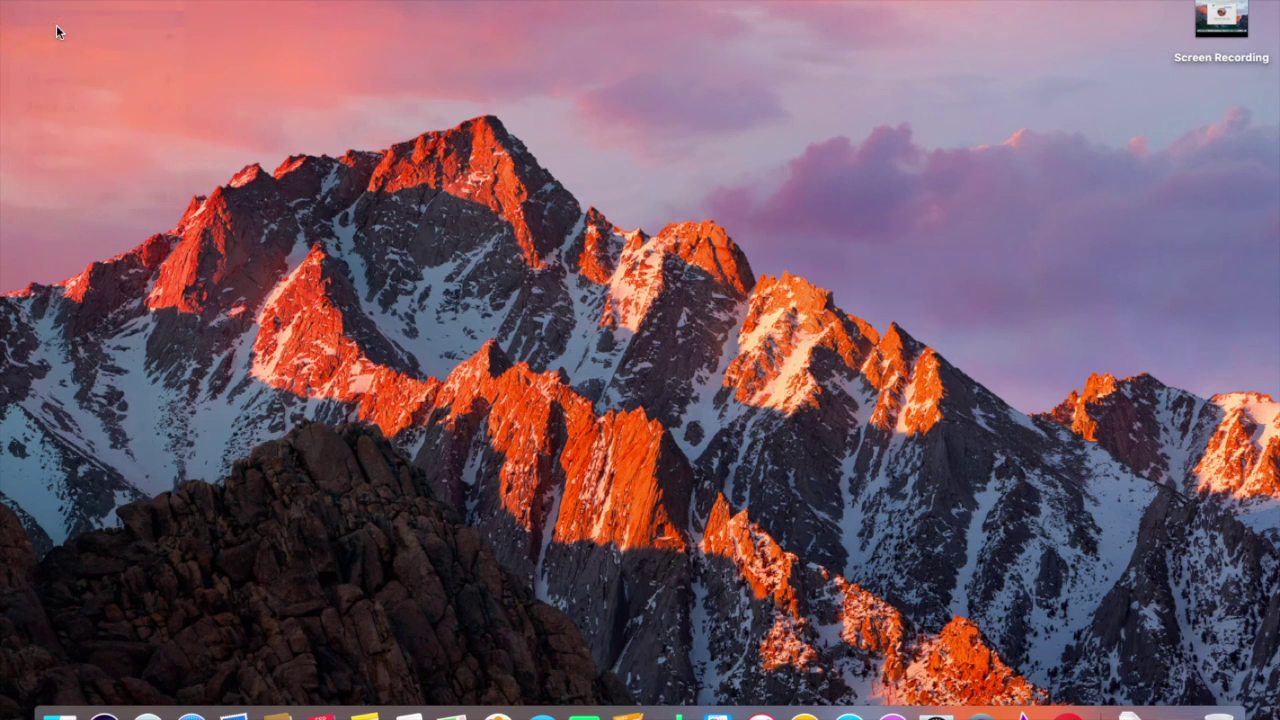